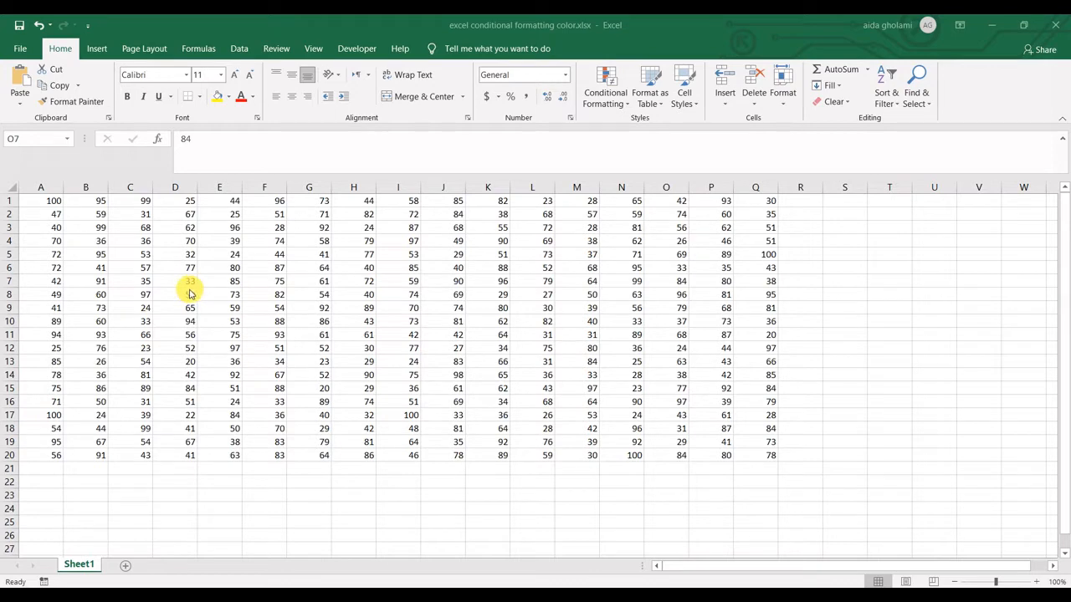
- Highlight the values less than 40 in A1:Q20 with Light Red Fill with Dark Red Text using conditional formatting
click(189, 293)
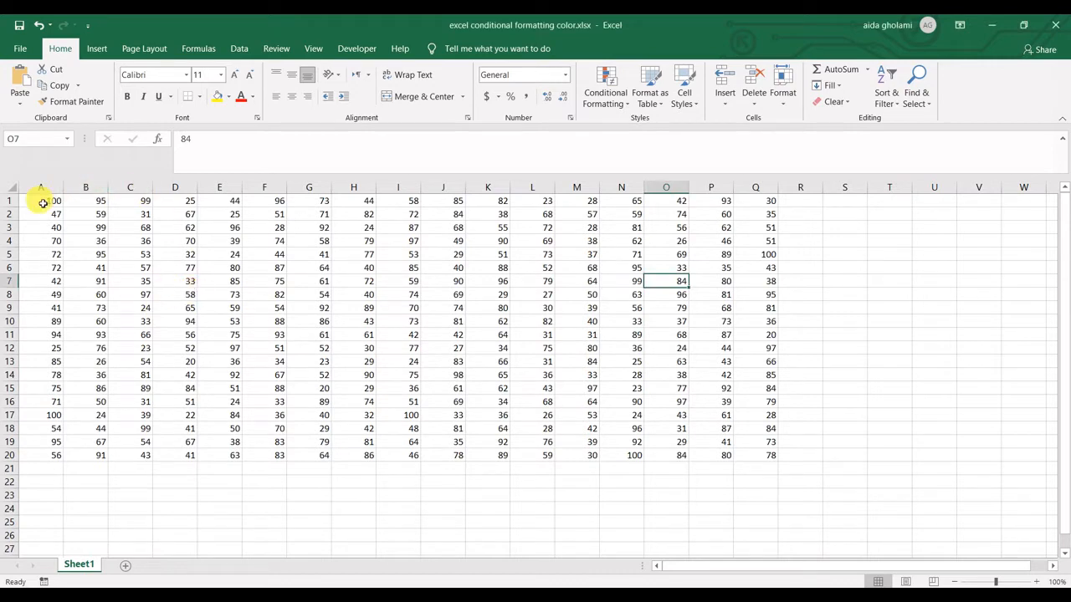
drag(41, 205, 756, 442)
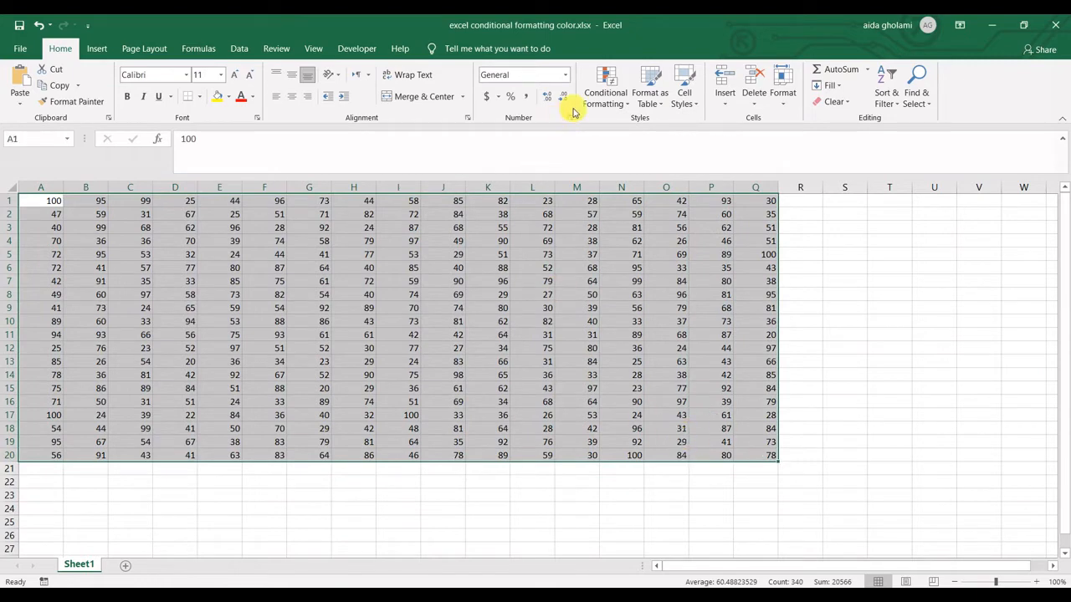
click(602, 105)
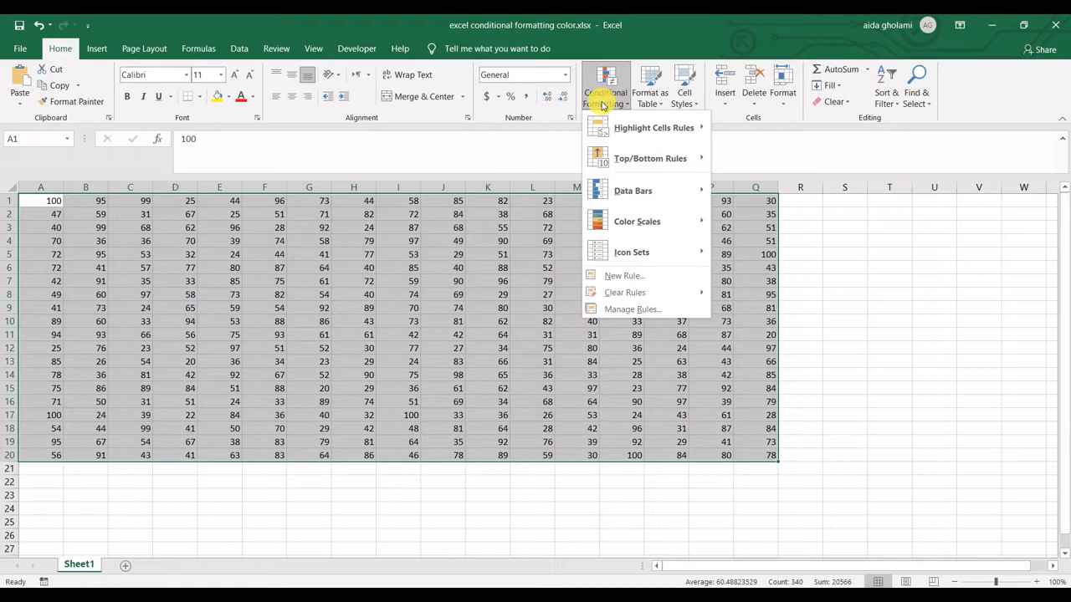
mouse_move(638, 129)
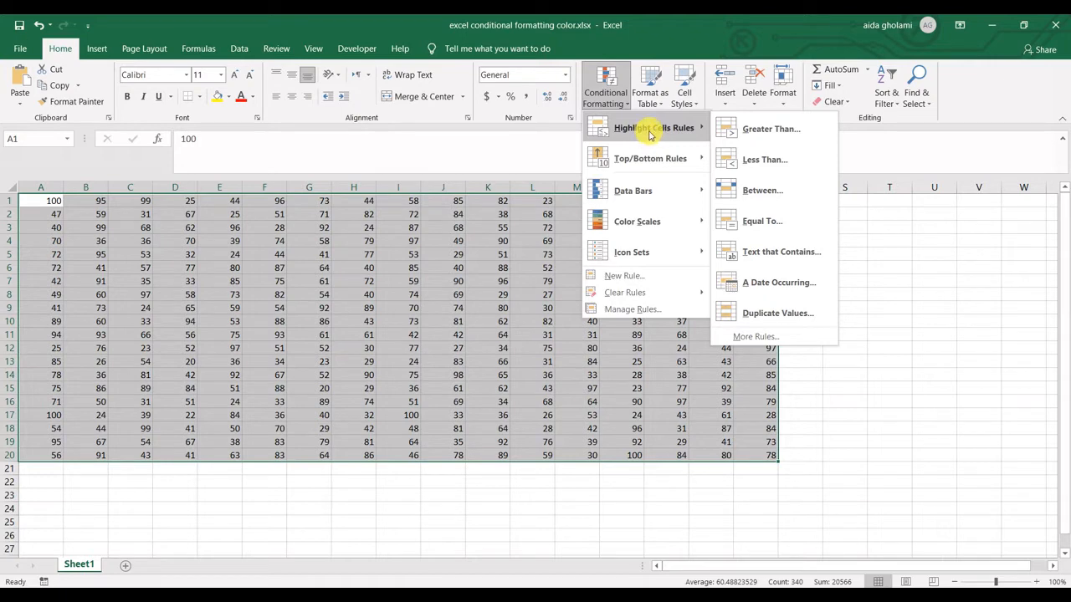
click(760, 163)
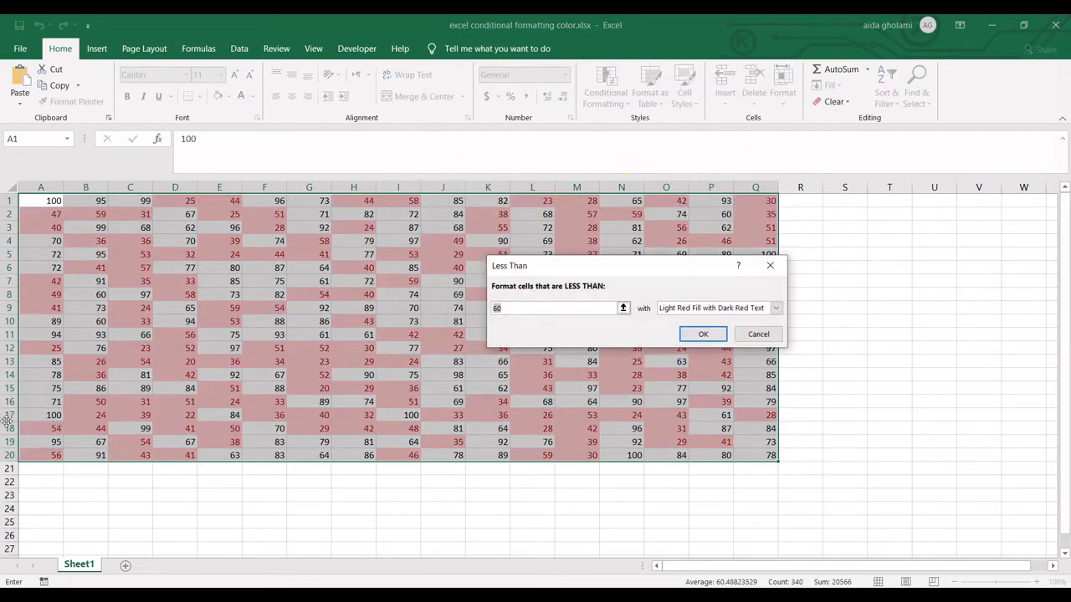
text(40)
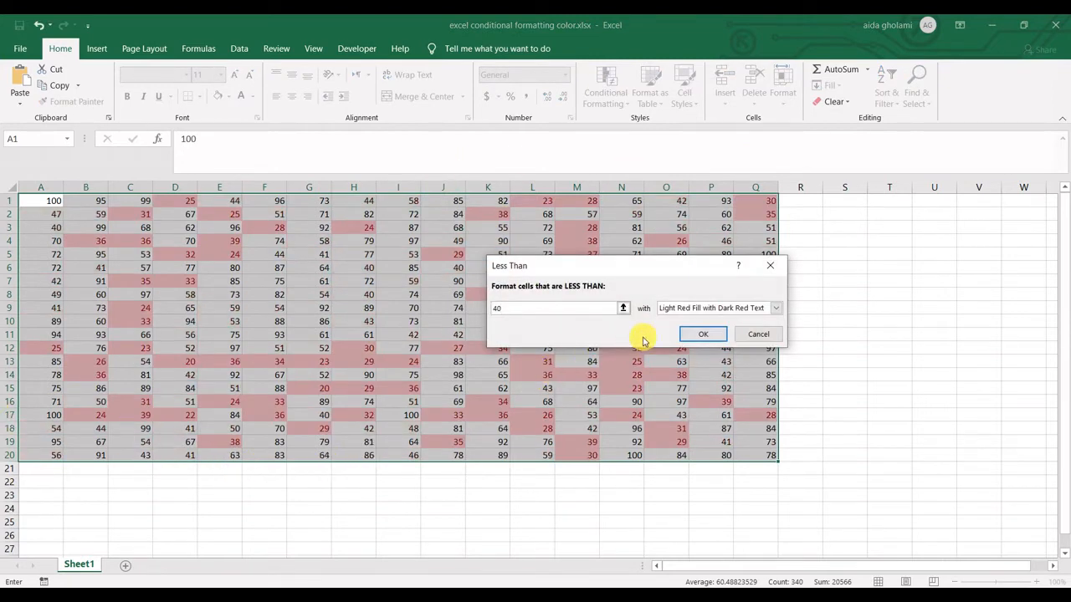
click(701, 333)
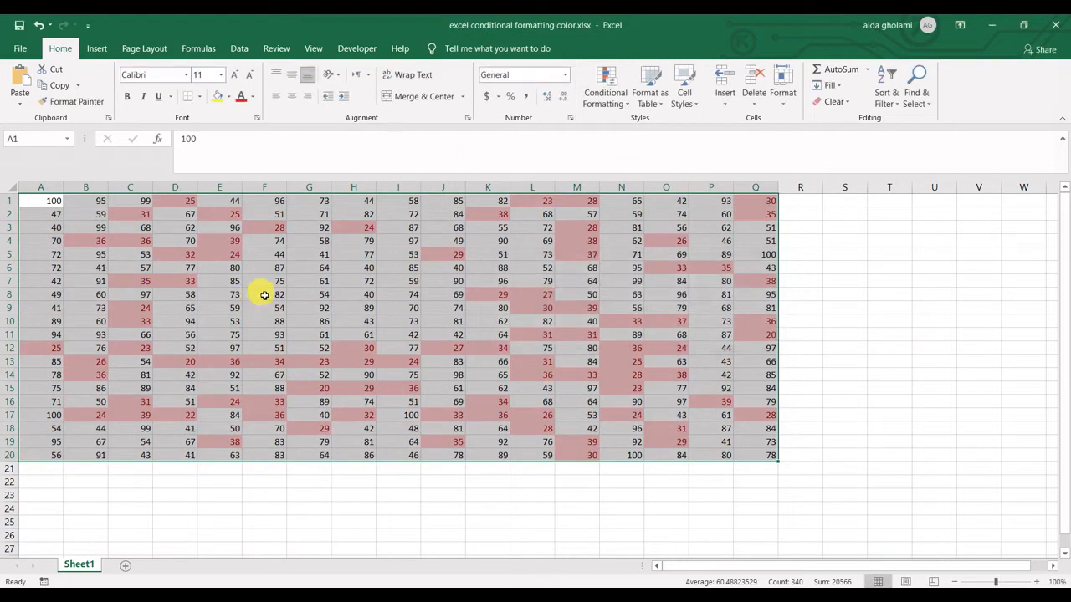
- Start a Top 10% conditional formatting rule on A1:Q20 and set the ranking percentage to 15
click(606, 92)
mouse_move(691, 158)
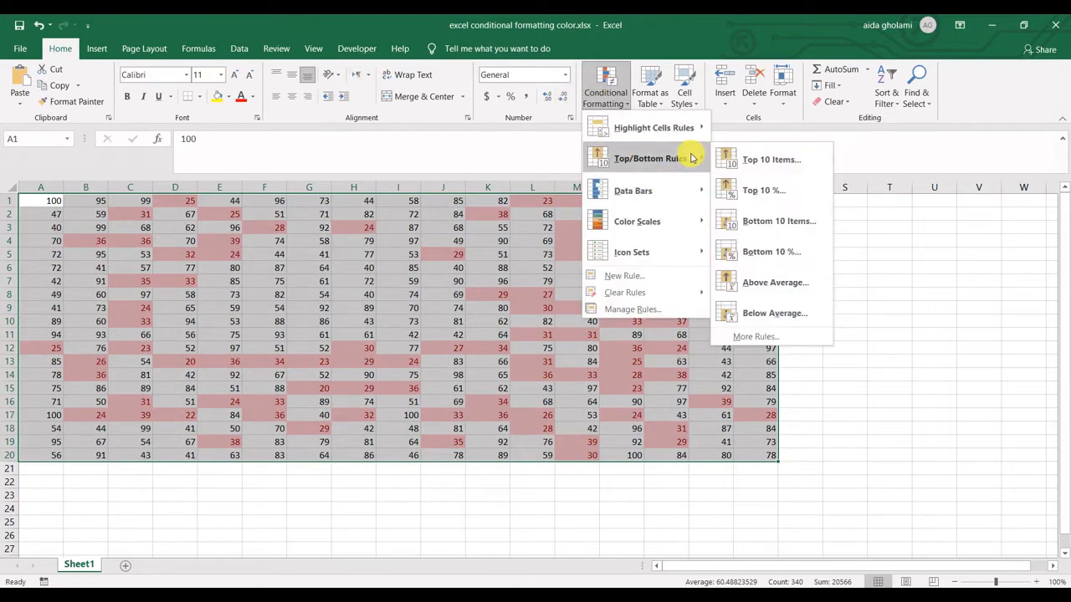
click(748, 191)
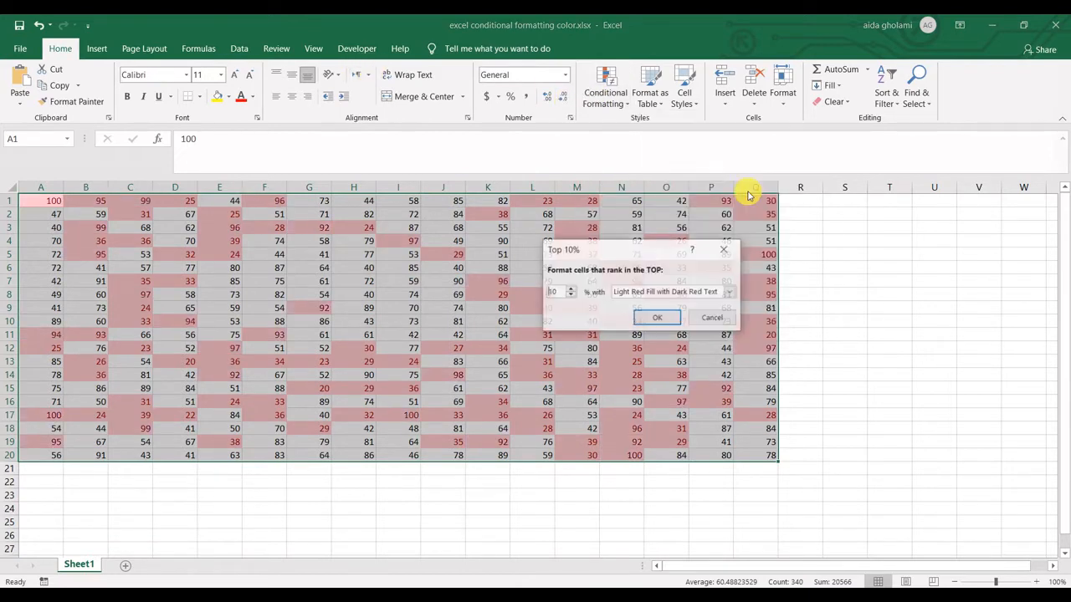
click(570, 294)
click(570, 295)
click(570, 289)
click(571, 288)
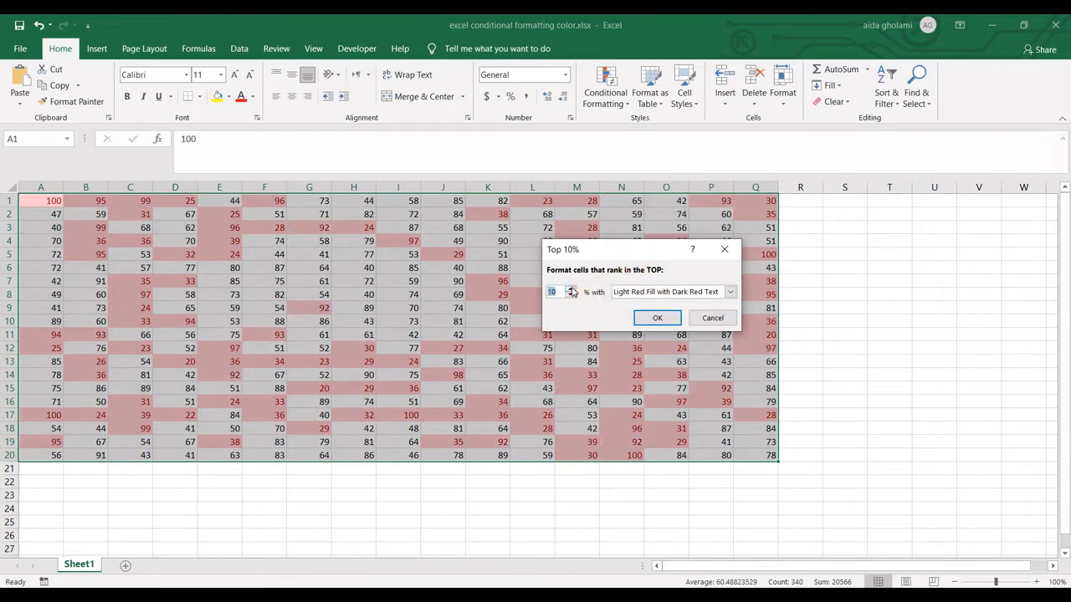
click(571, 289)
click(571, 288)
click(571, 289)
click(571, 288)
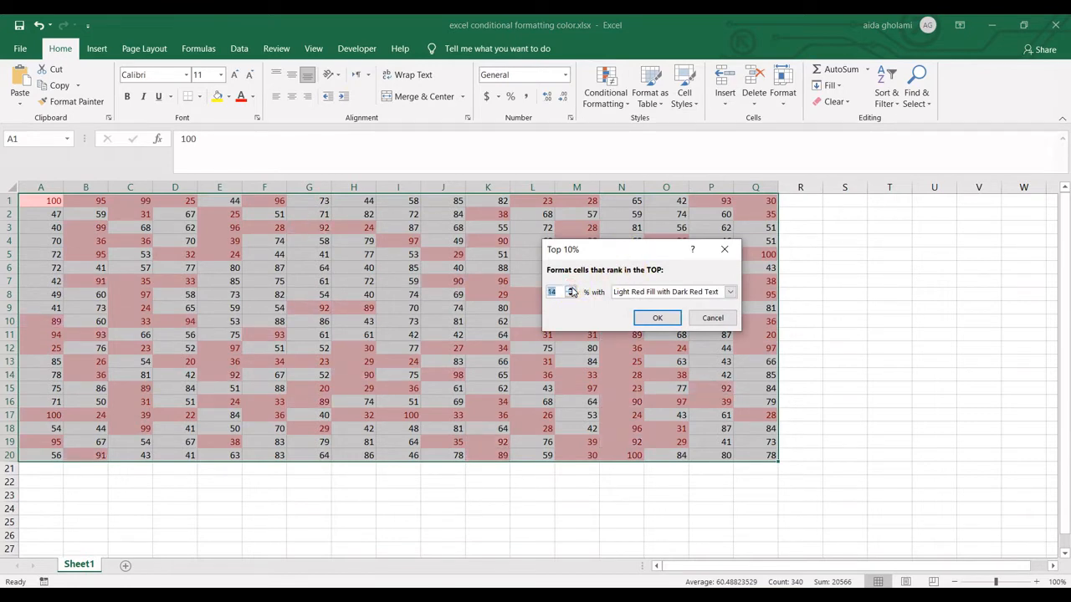
click(570, 288)
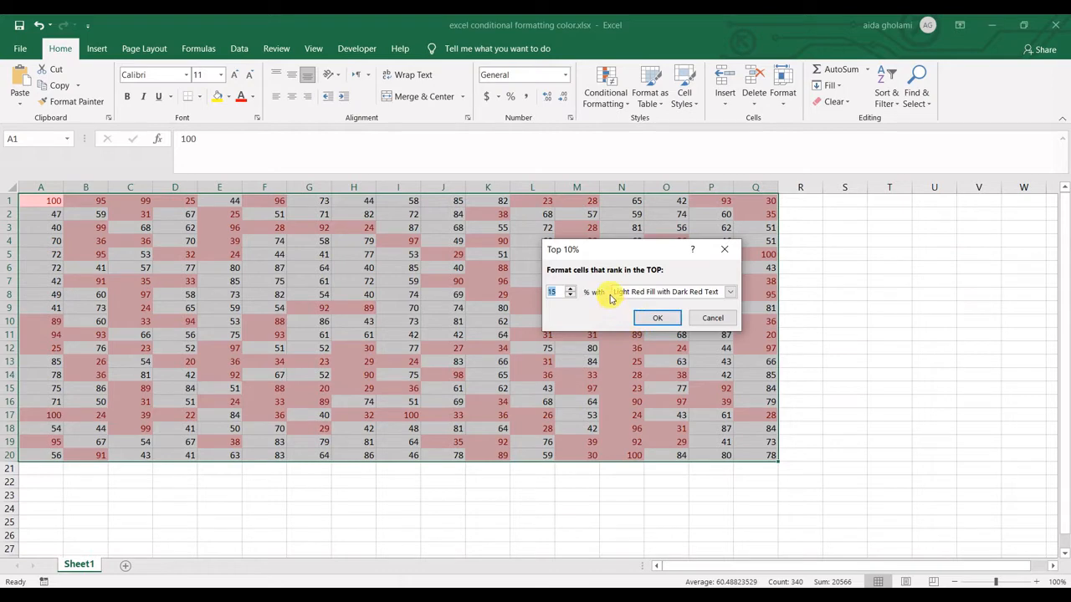
- Try the Light Red Fill and Red Border presets for the top-percent rule, settling on Yellow Fill with Dark Yellow Text
click(724, 291)
click(728, 293)
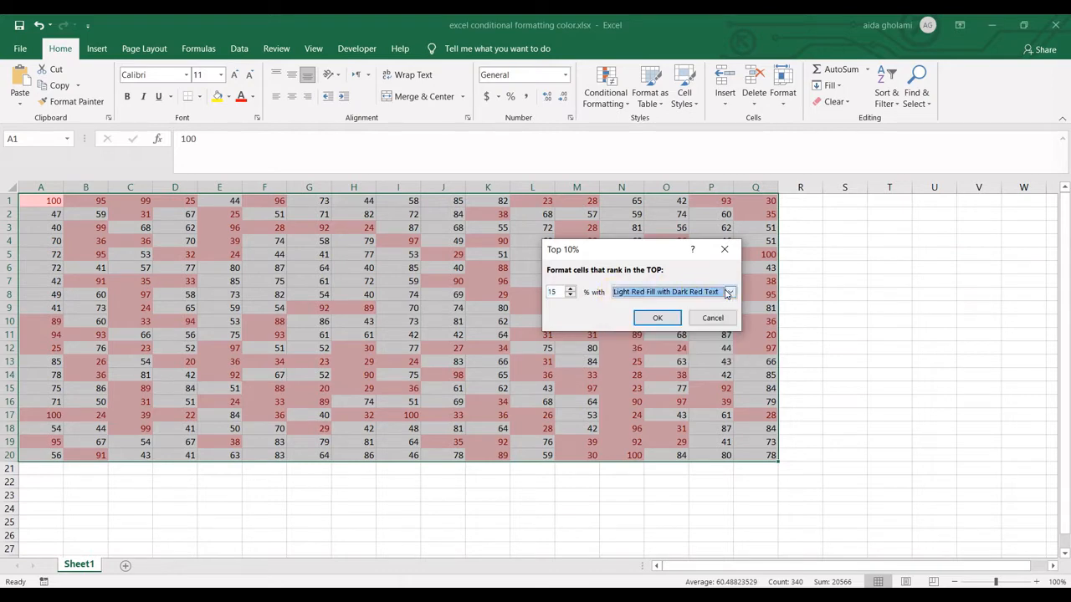
click(727, 292)
click(726, 292)
click(708, 314)
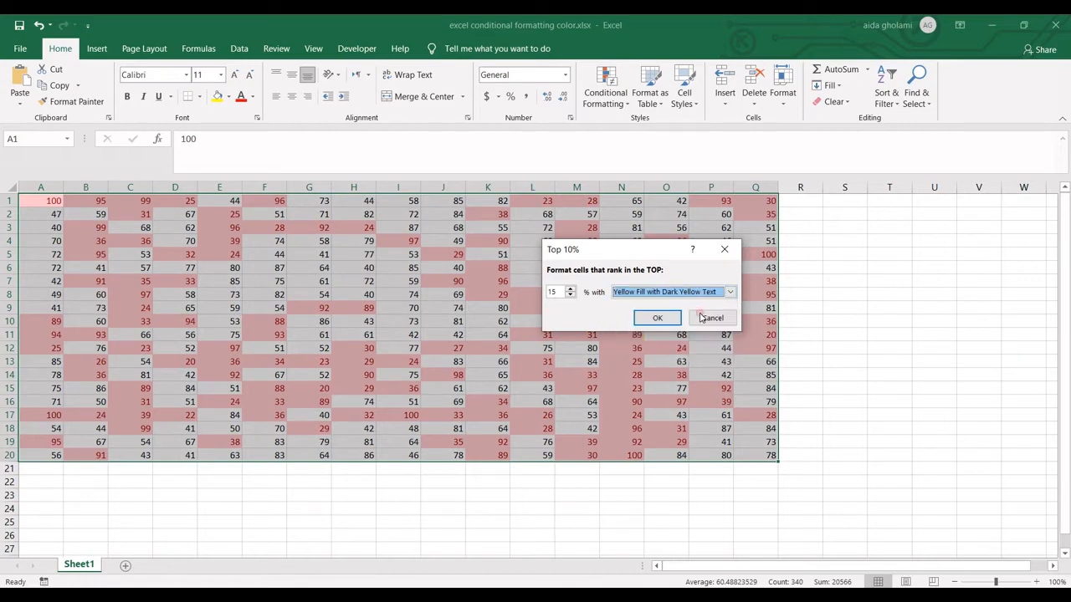
click(730, 292)
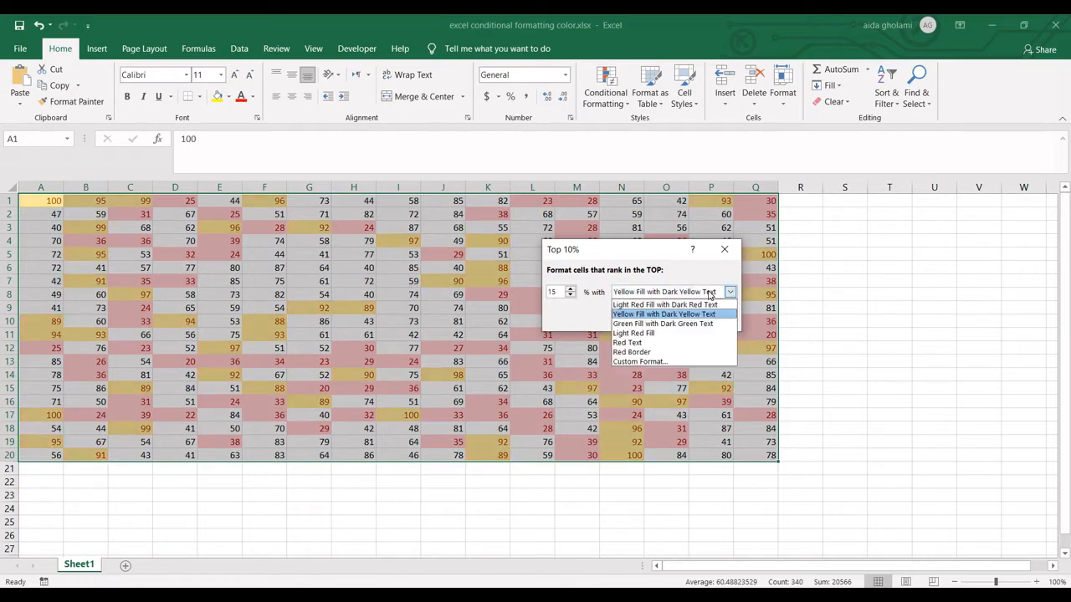
click(672, 334)
click(681, 292)
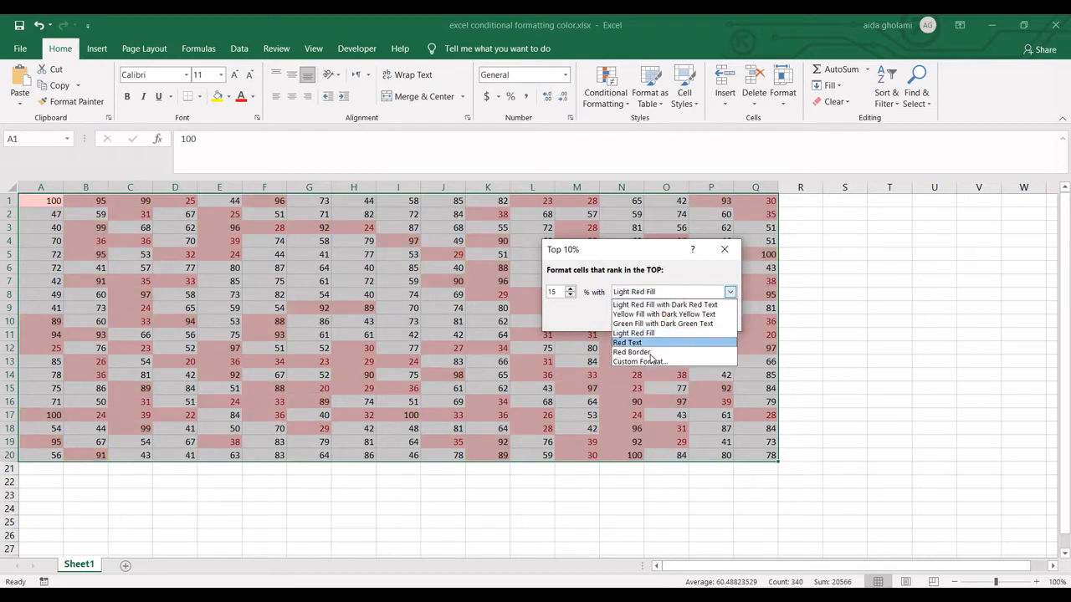
click(649, 352)
click(662, 292)
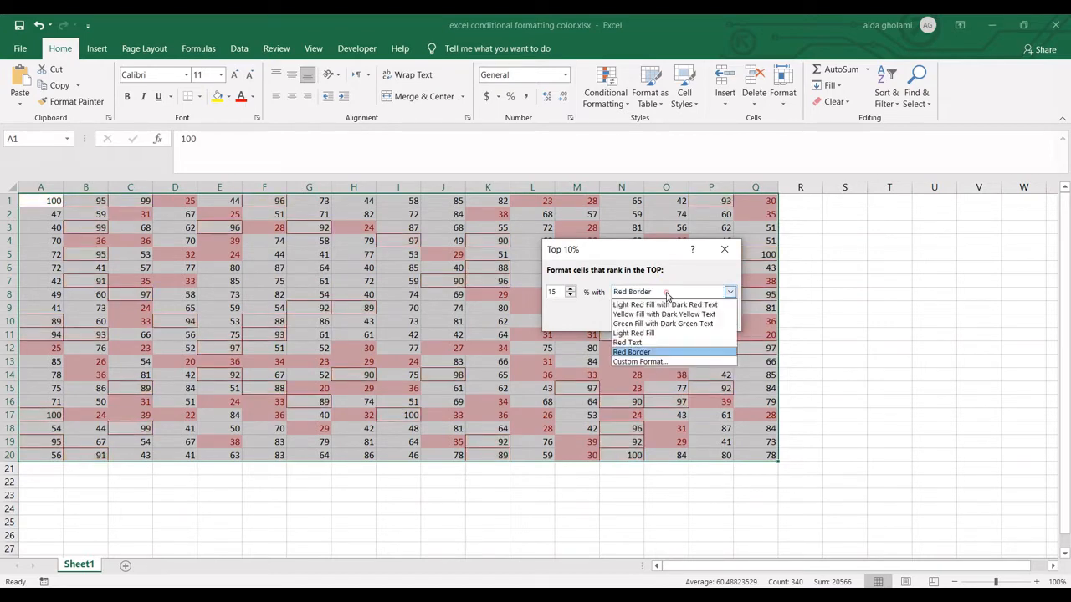
click(657, 314)
- Start a custom format for the top-percent rule and set its font to Bold Italic in light green
click(652, 293)
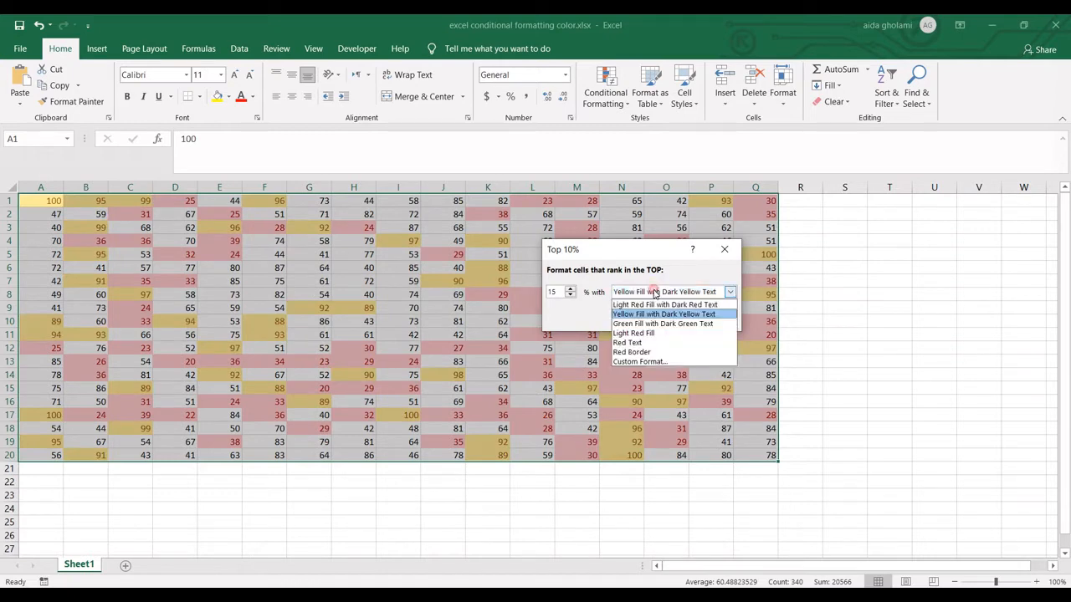
click(623, 365)
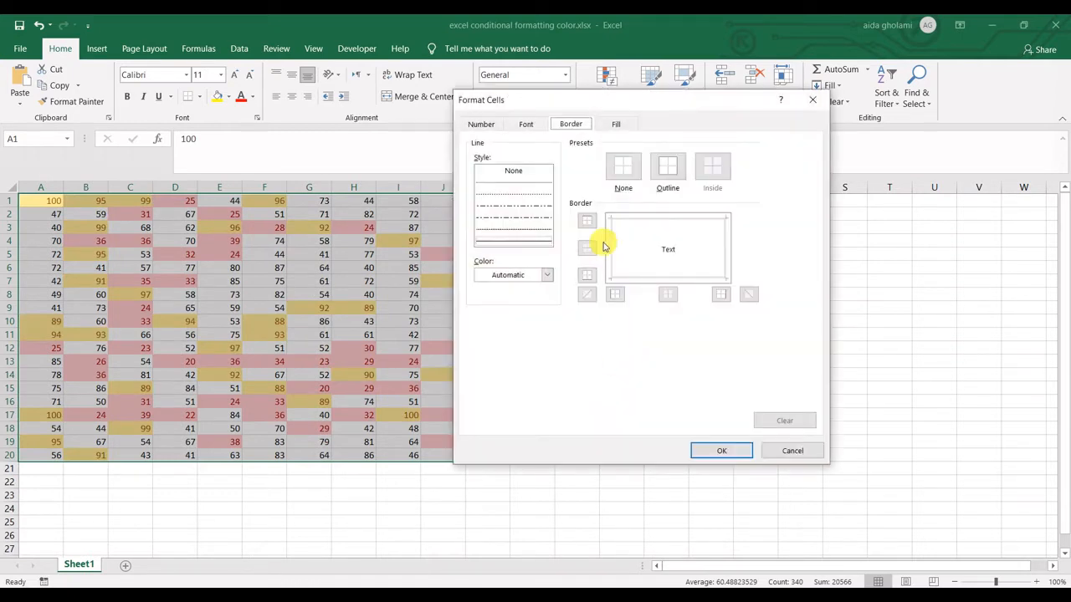
click(490, 124)
click(507, 126)
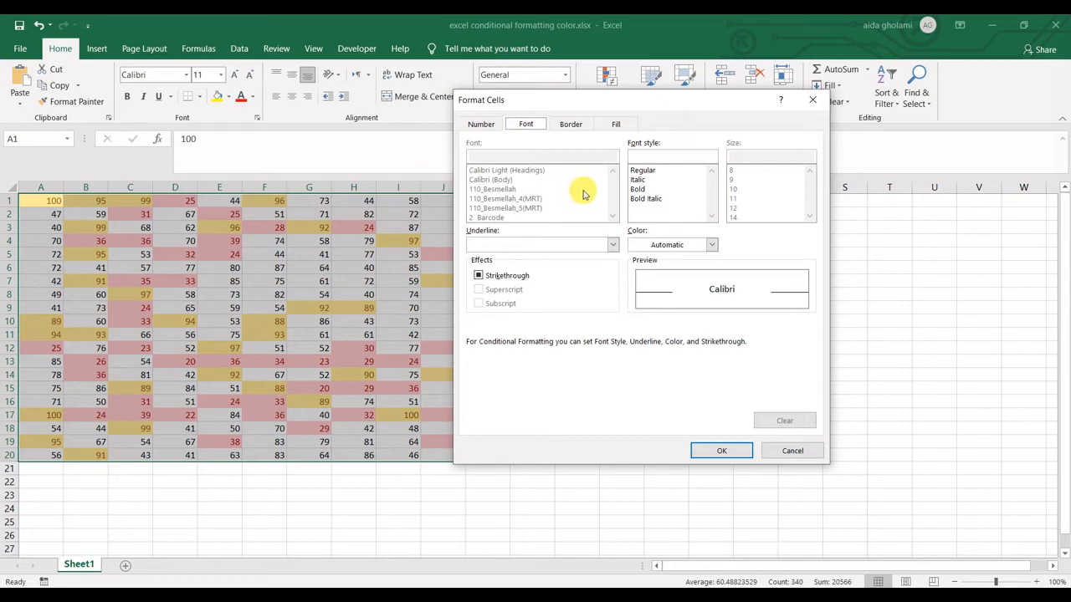
click(639, 180)
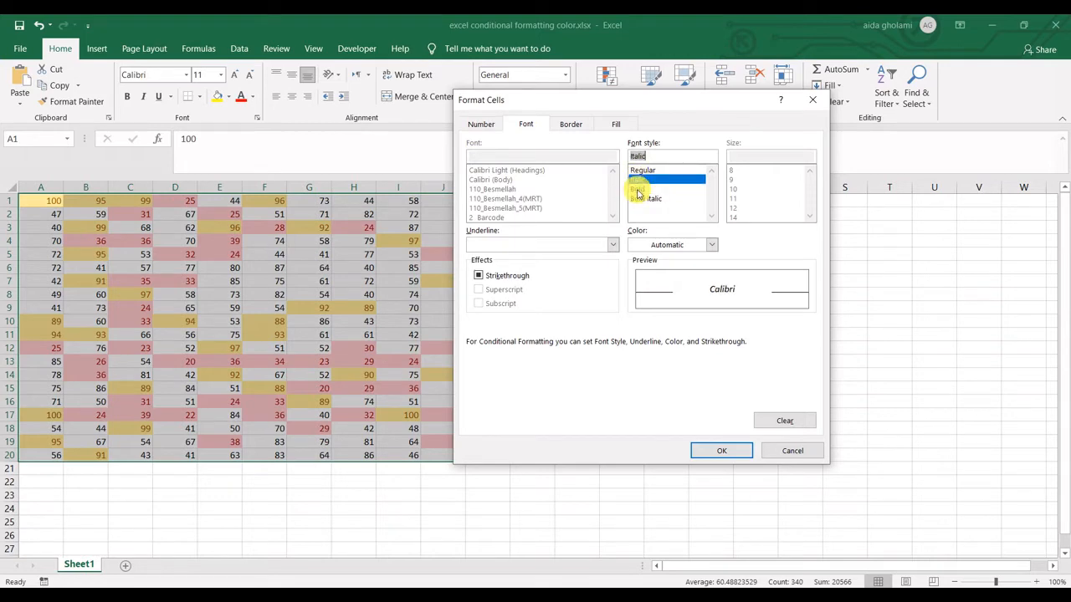
click(637, 191)
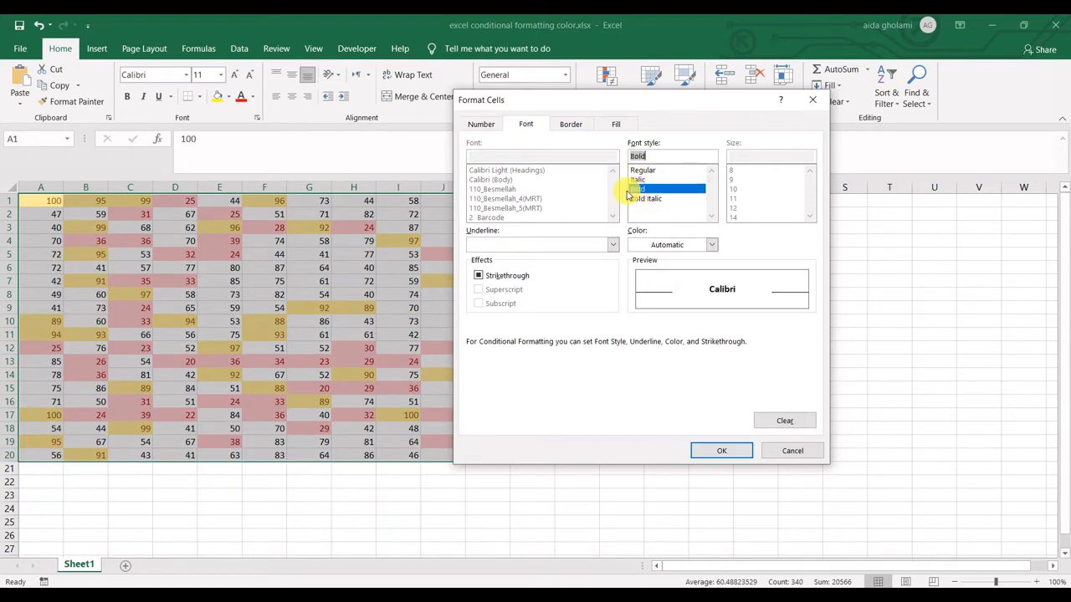
click(657, 199)
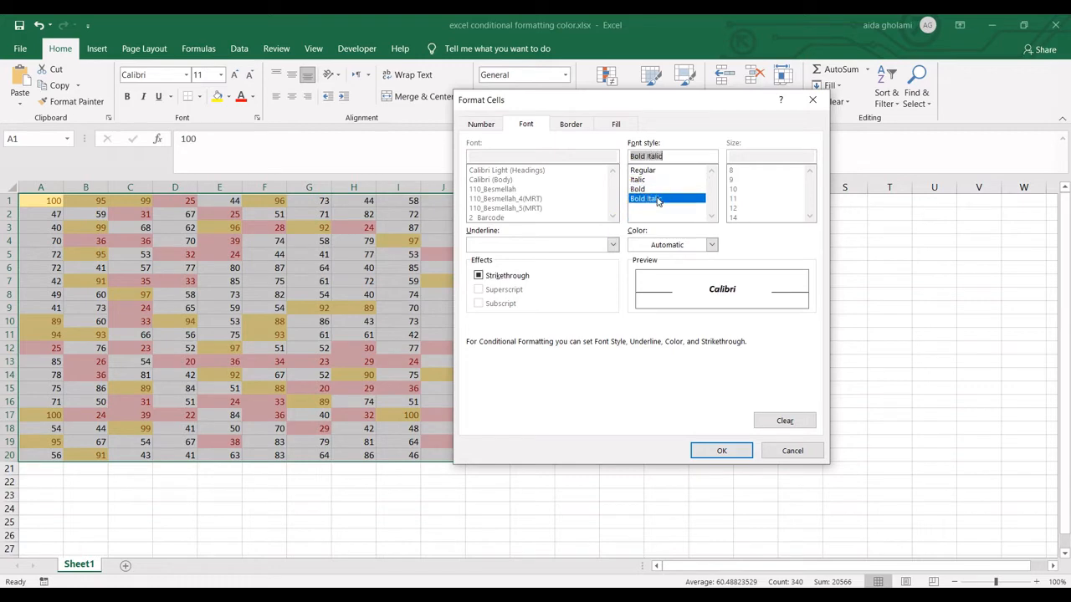
click(656, 199)
click(710, 245)
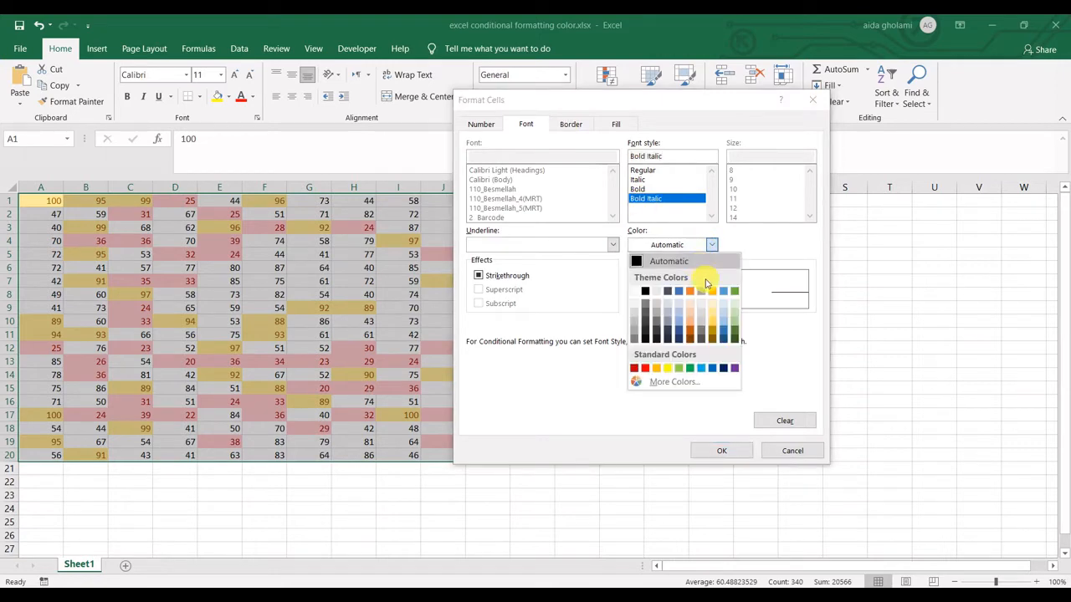
click(735, 318)
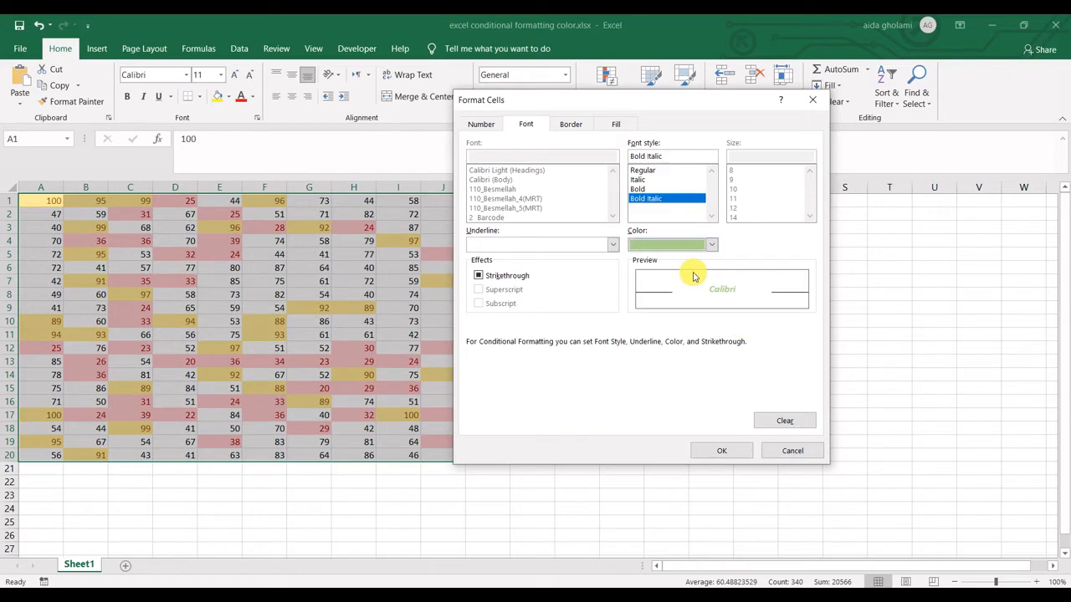
- Add a dash-dot outline border to the custom format and choose dark blue-gray as the line color
click(579, 123)
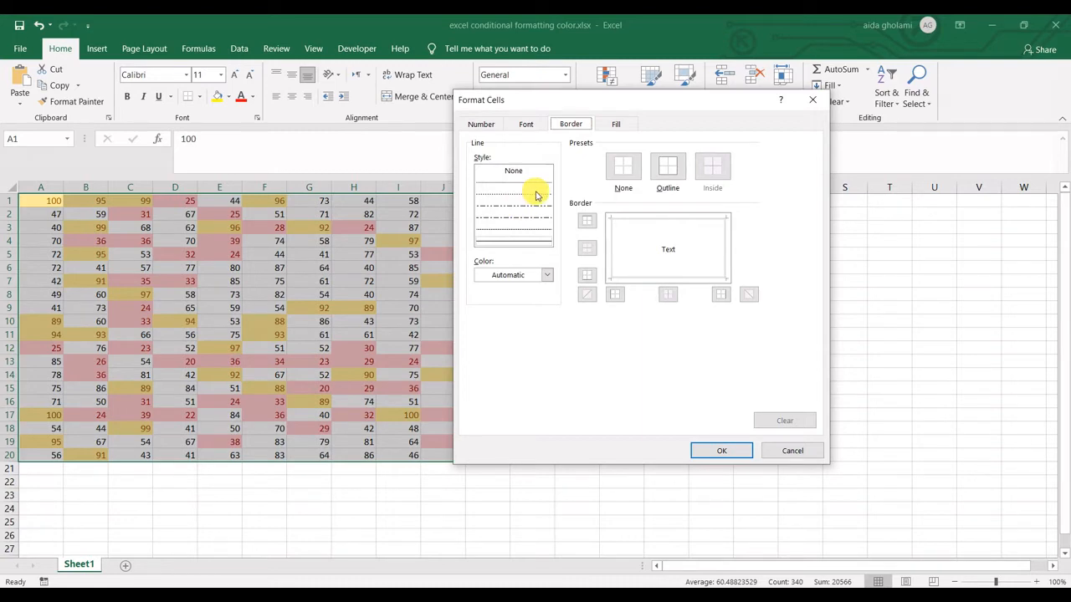
click(490, 209)
click(491, 208)
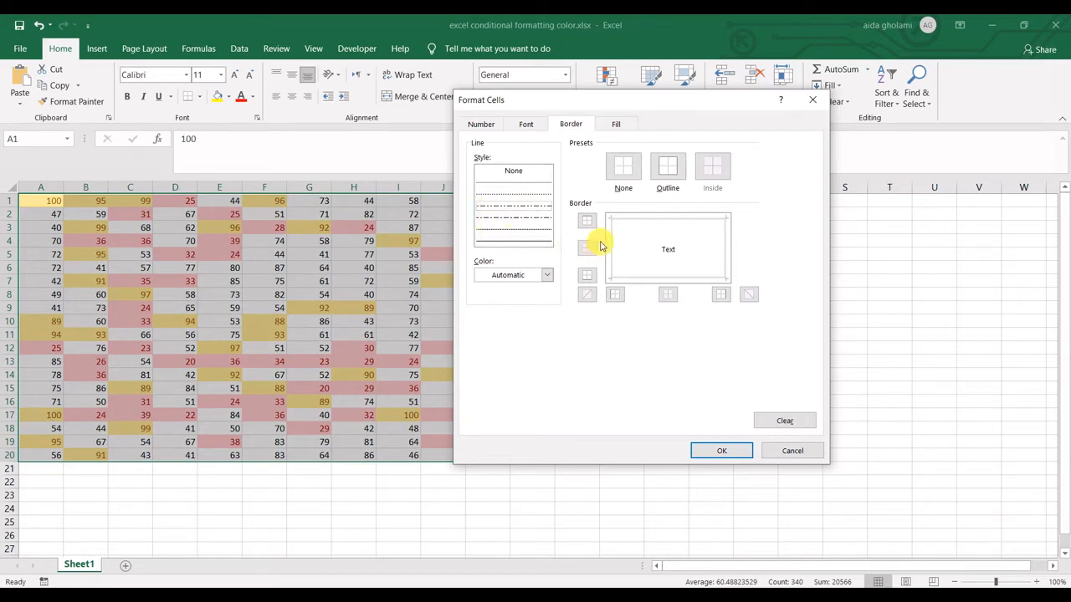
click(678, 171)
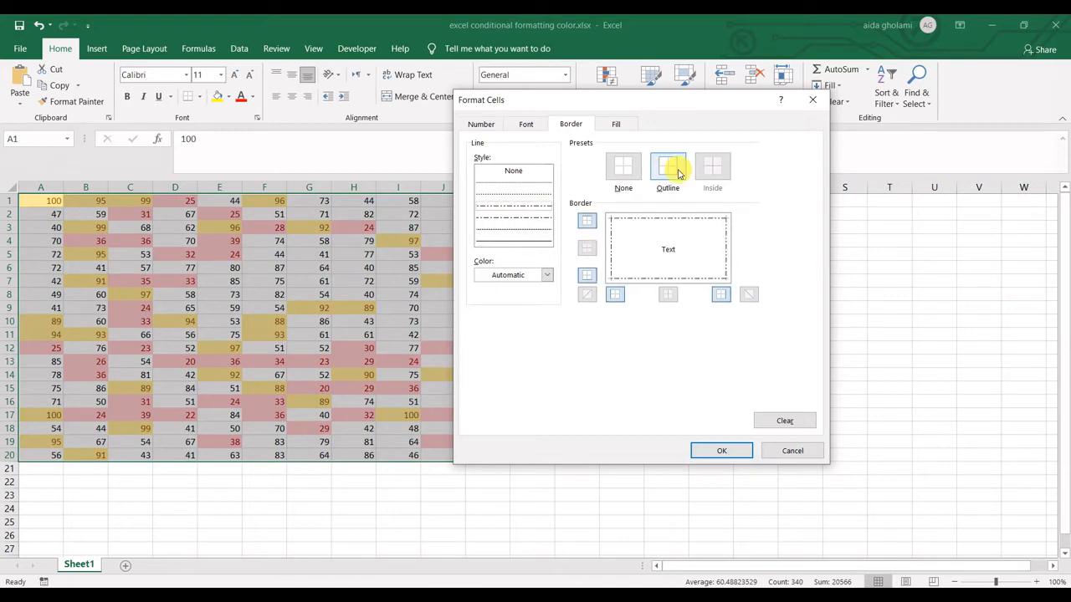
click(528, 276)
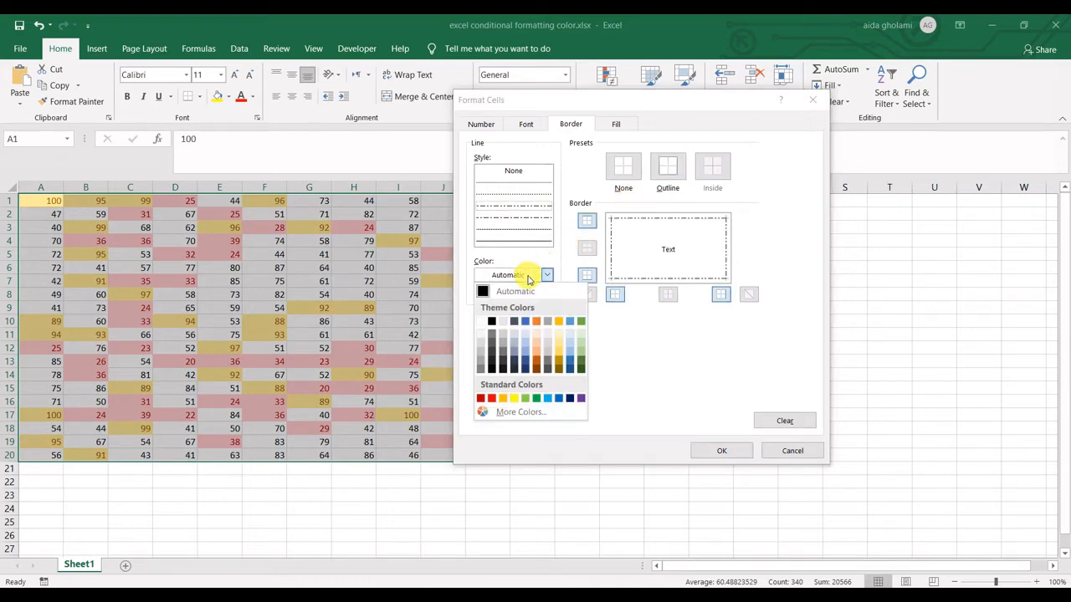
click(514, 322)
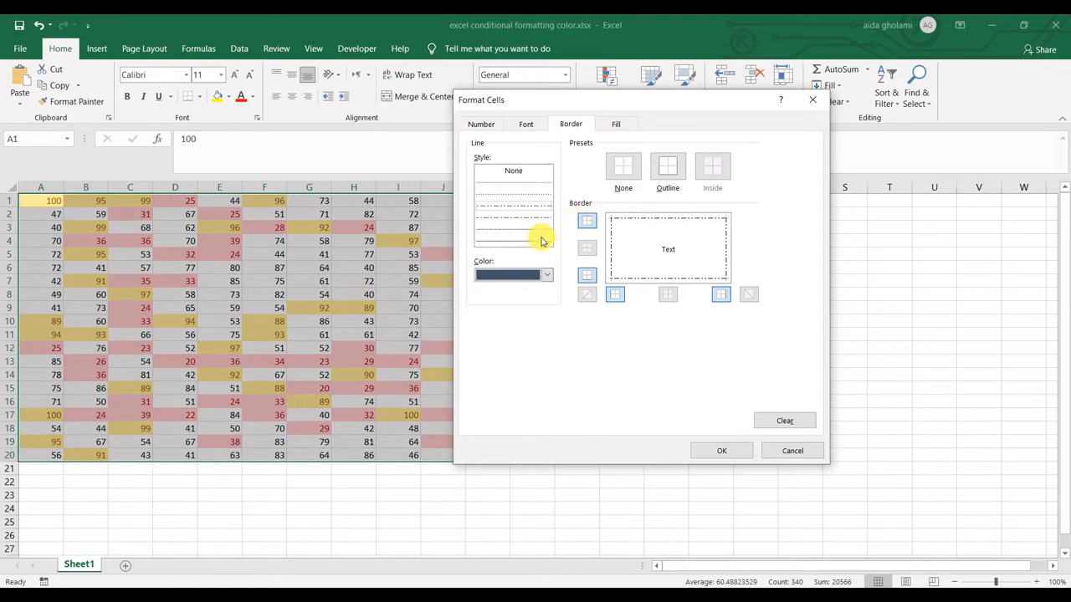
- Set the custom format's fill to a light orange background with a horizontal stripe pattern
click(615, 126)
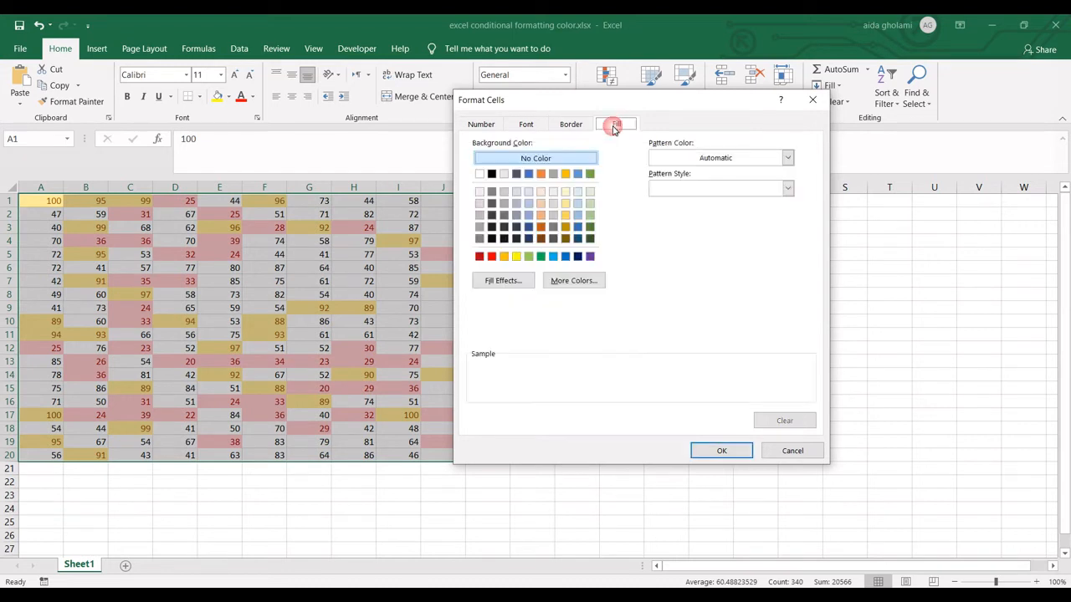
click(541, 192)
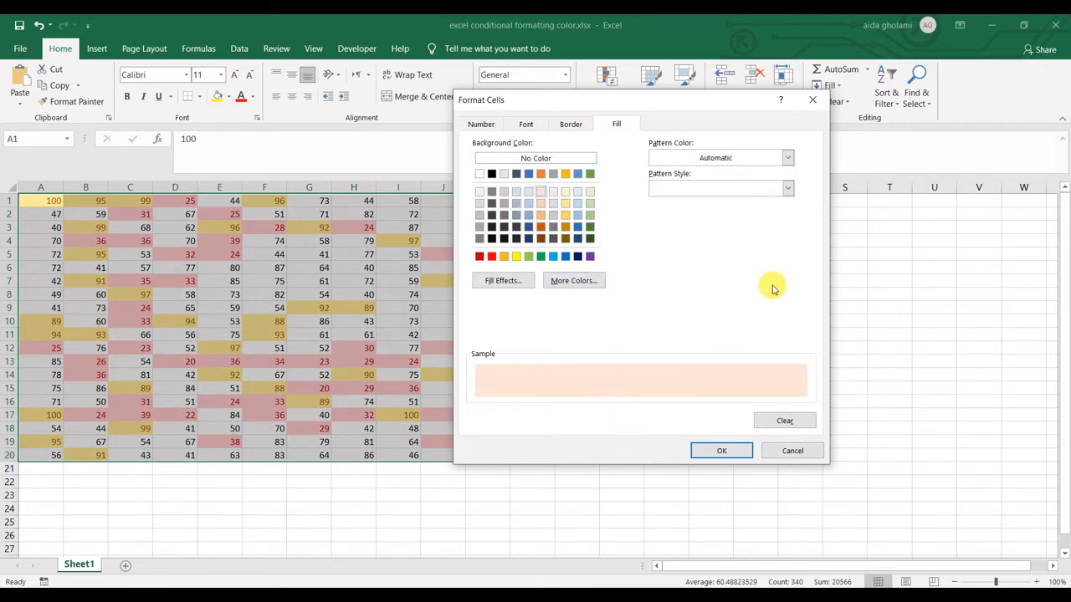
click(762, 158)
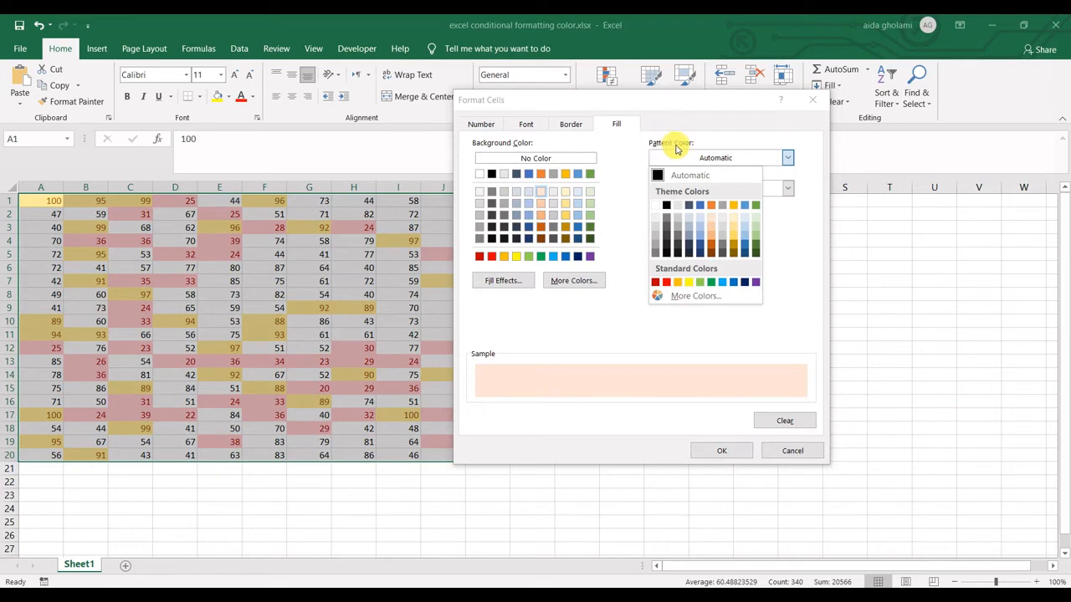
click(722, 191)
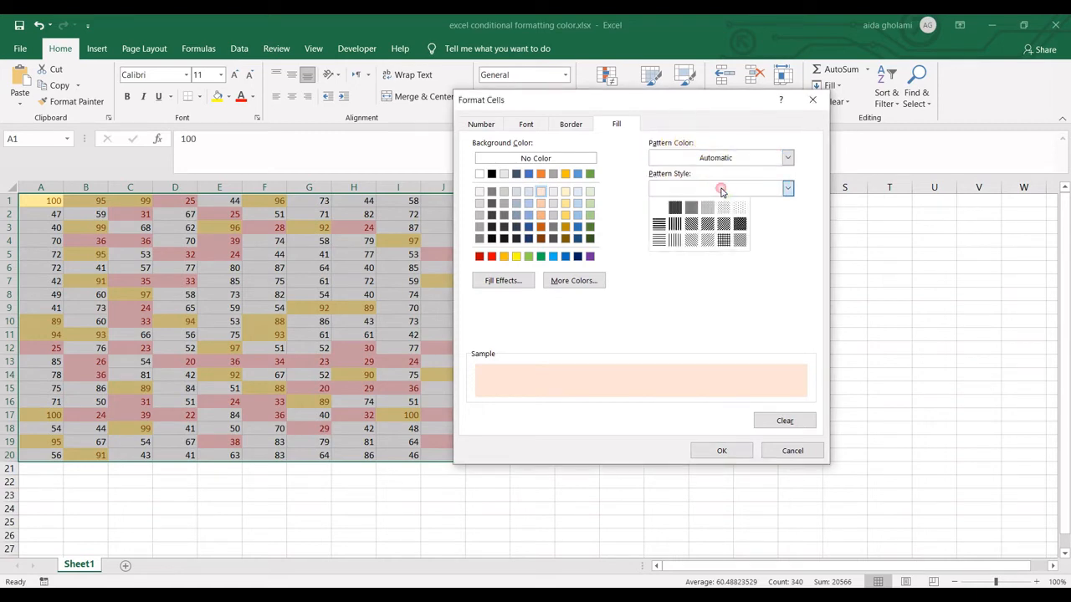
click(660, 223)
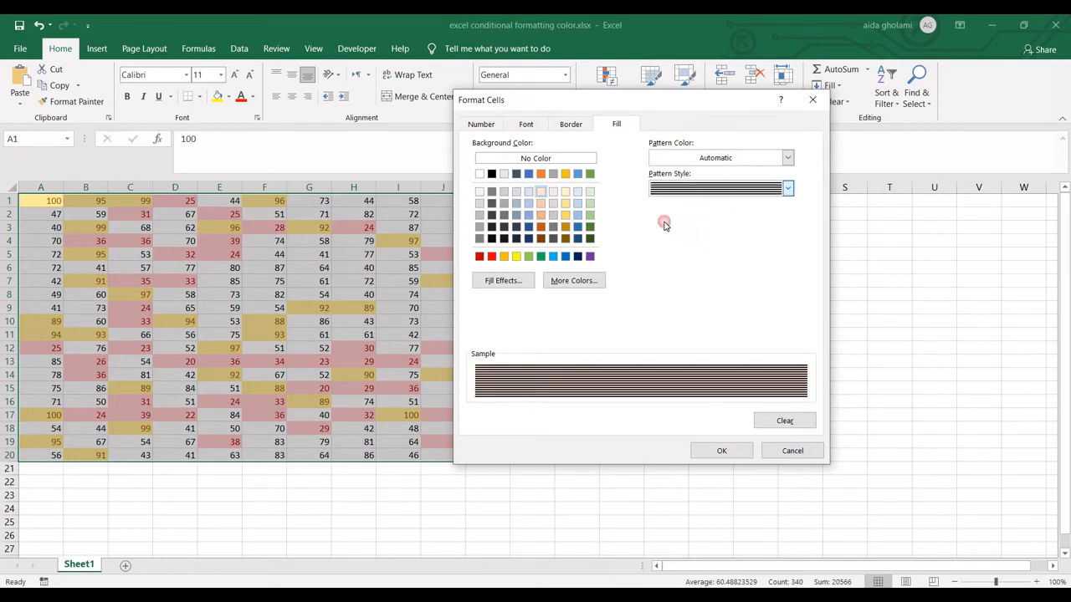
- Change the custom format's fill pattern to sparse dots and apply the top 15% rule to the table
click(681, 189)
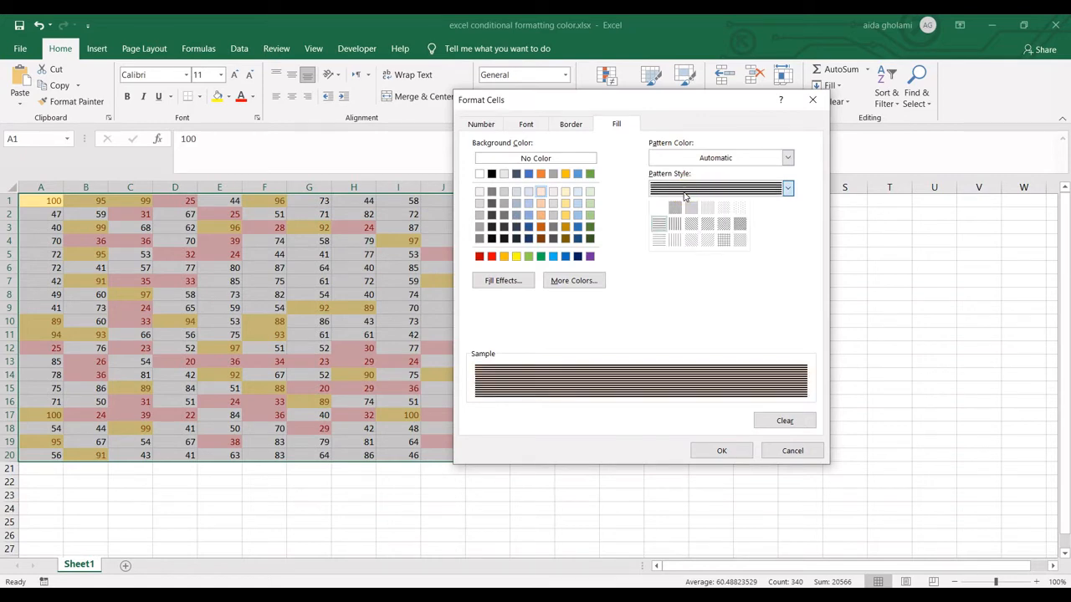
click(729, 206)
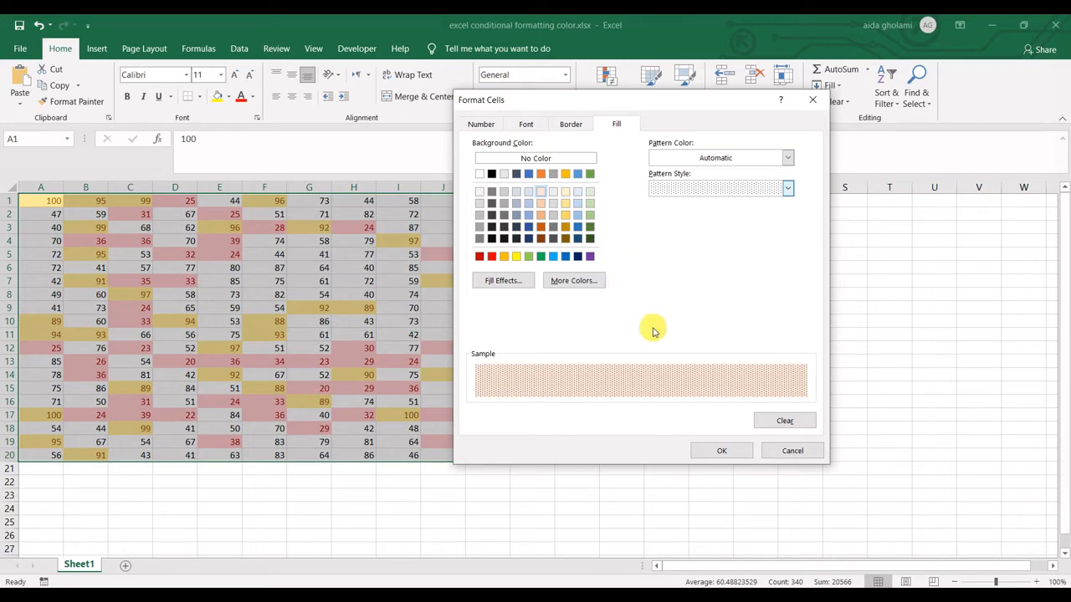
click(719, 452)
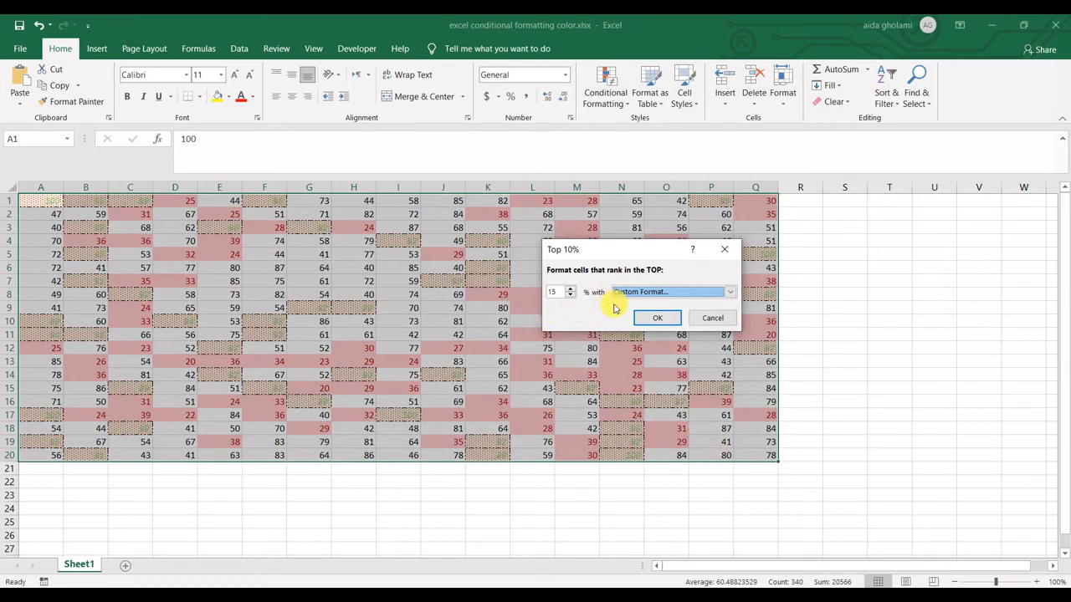
click(651, 321)
click(627, 336)
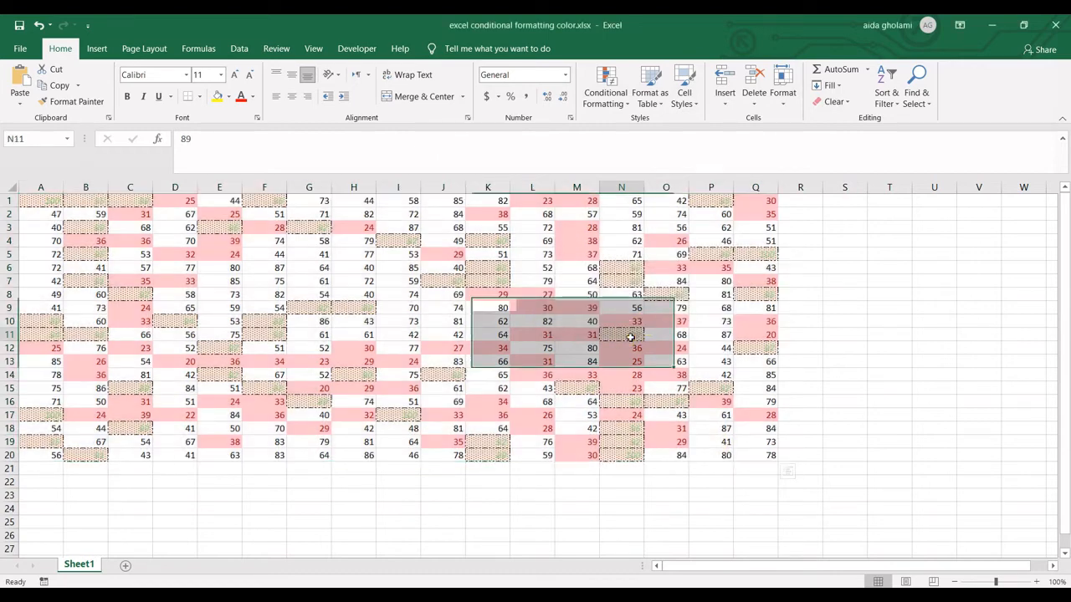
click(627, 281)
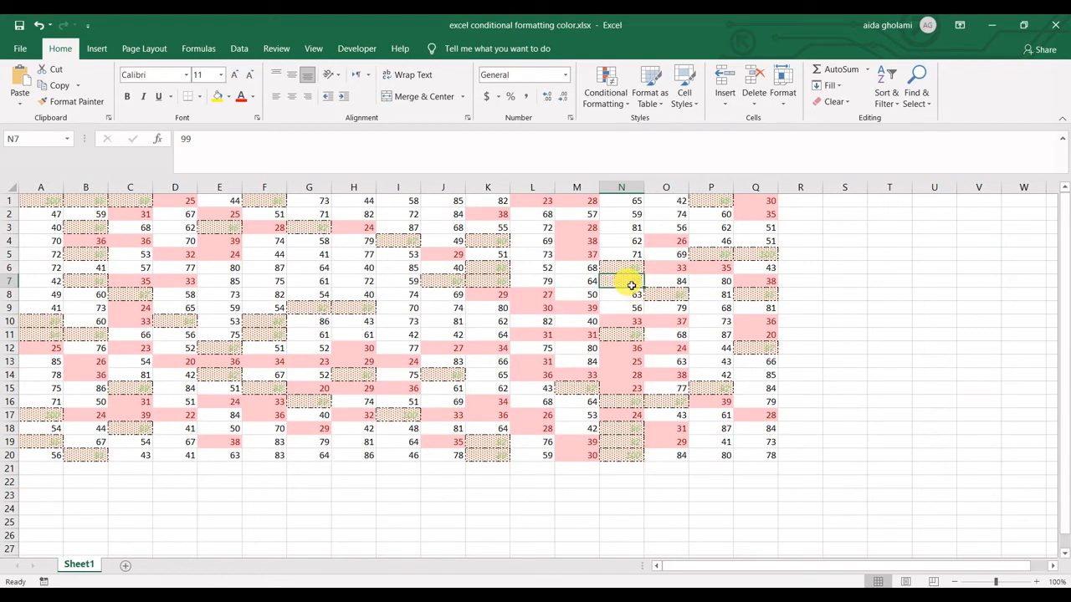
click(638, 267)
click(146, 245)
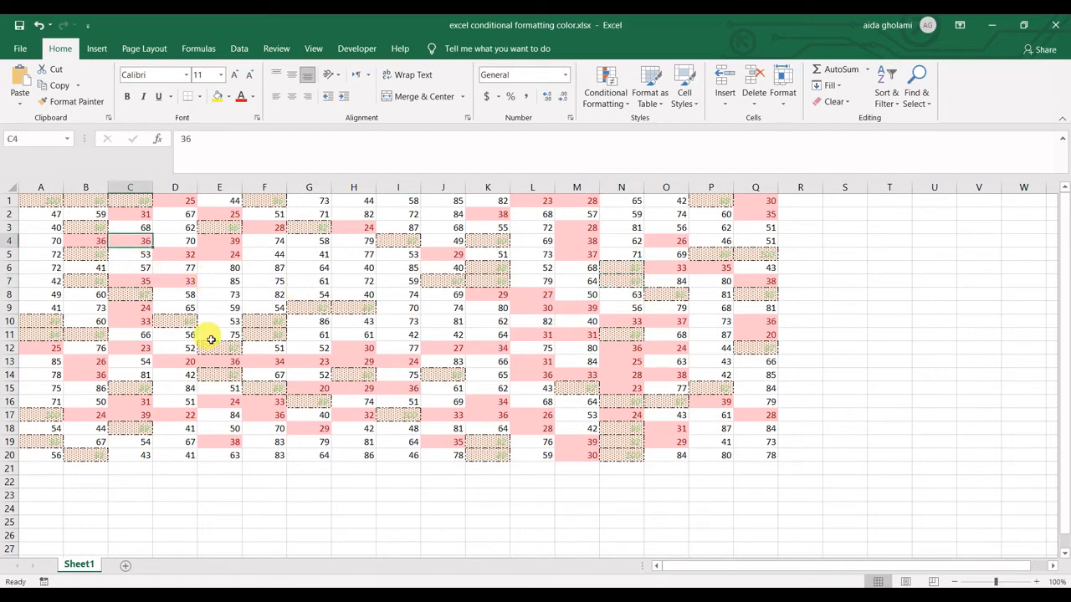
drag(58, 205, 714, 455)
- Open the conditional formatting rules manager from a cell in the table and review the Top 15% and less-than-40 rules
click(717, 442)
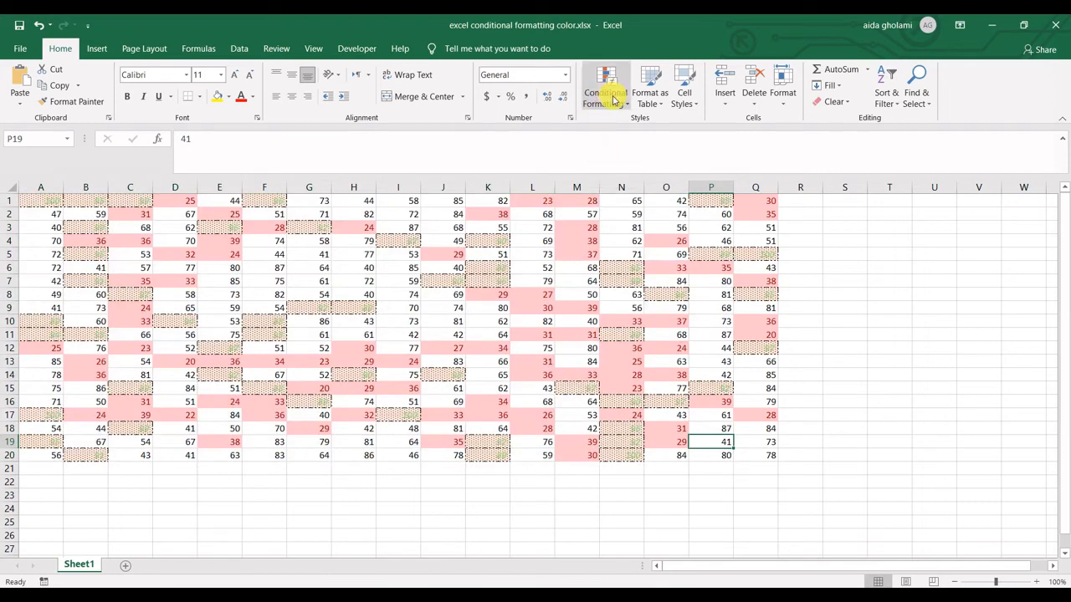
click(608, 96)
click(629, 310)
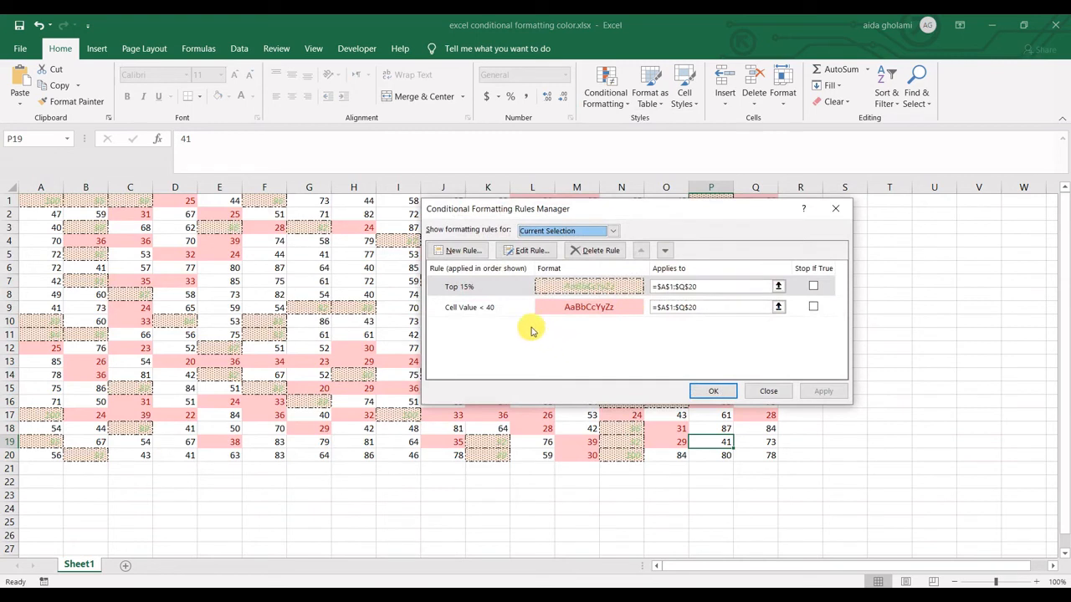
click(489, 306)
click(488, 286)
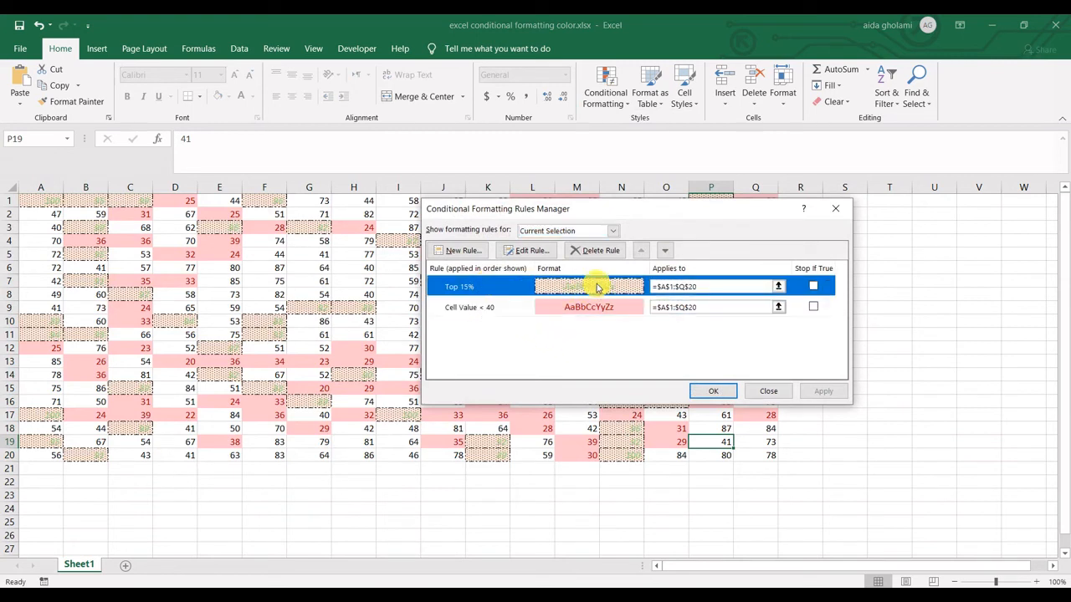
click(489, 307)
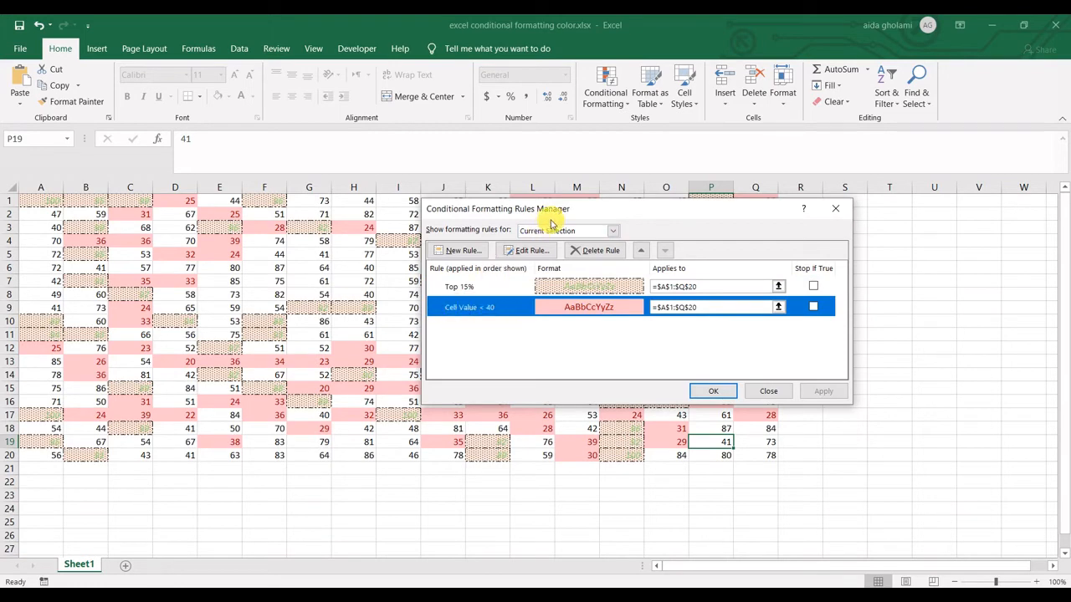
drag(558, 217, 667, 200)
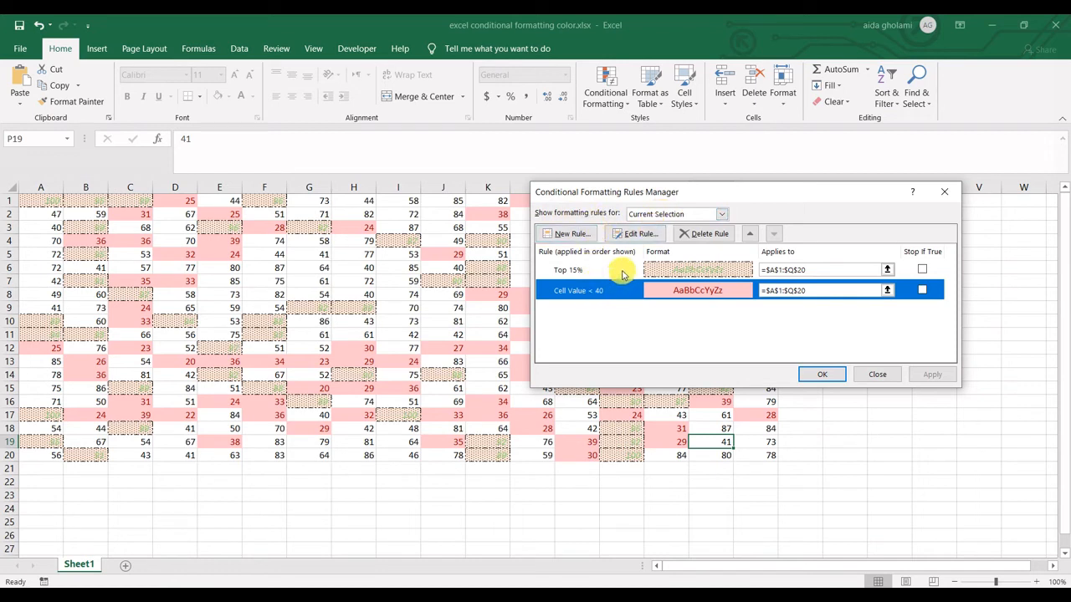
- Switch the rule list between Current Selection and This Worksheet, leaving it on This Worksheet
click(674, 214)
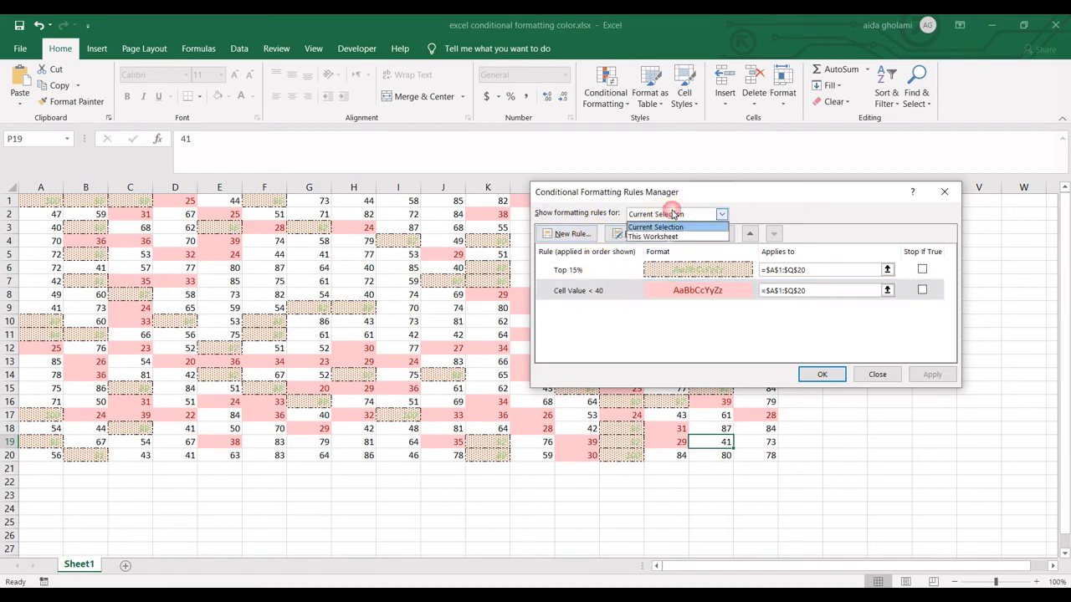
click(674, 235)
click(673, 214)
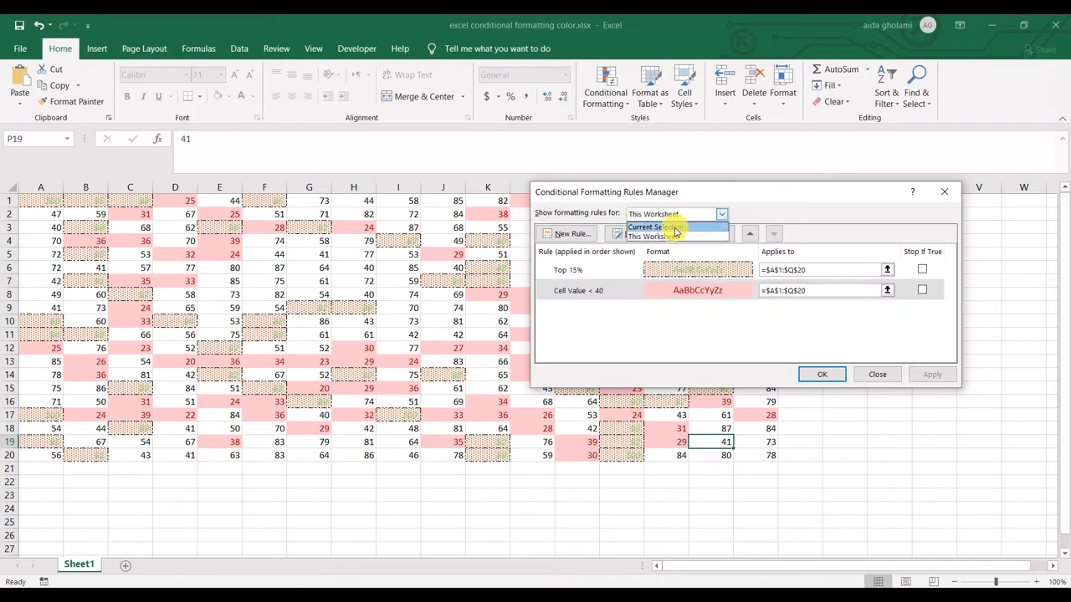
click(672, 227)
click(674, 216)
click(674, 227)
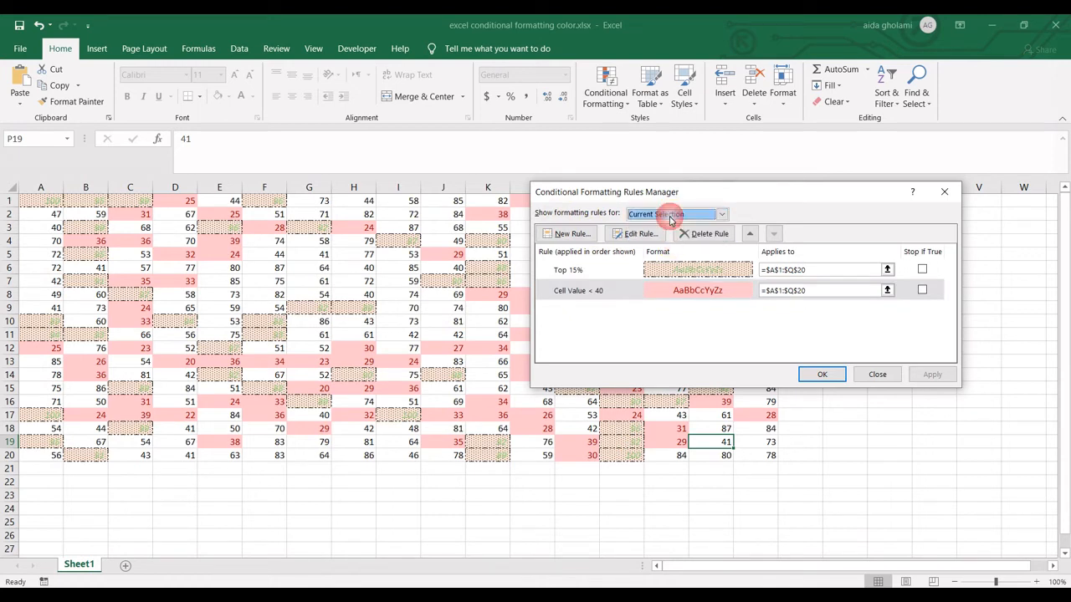
click(673, 216)
click(669, 236)
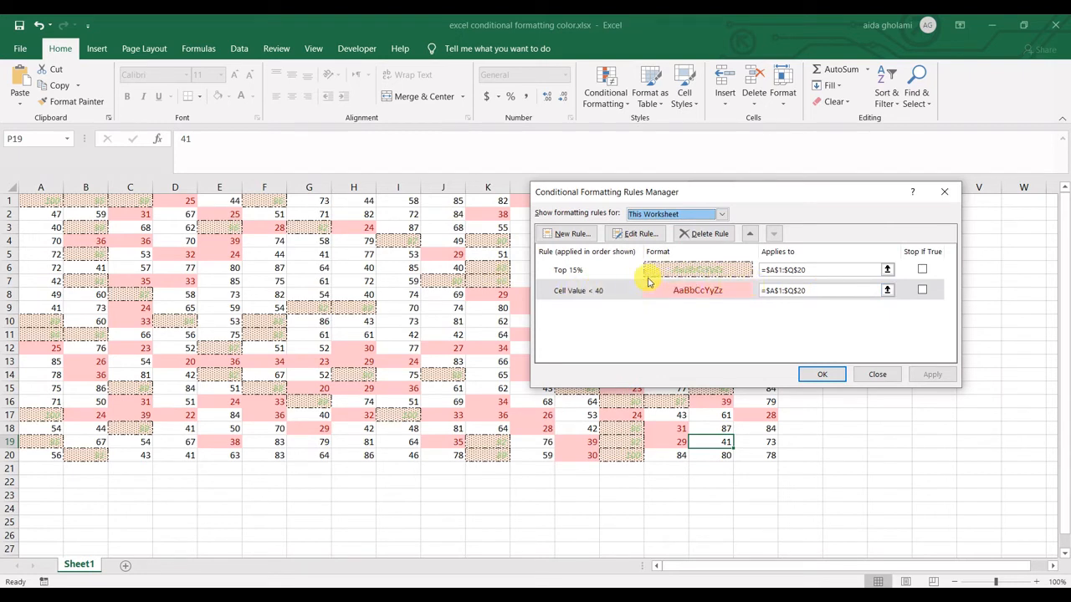
- Edit the format of the less-than-40 rule and give it a solid outline border
click(577, 292)
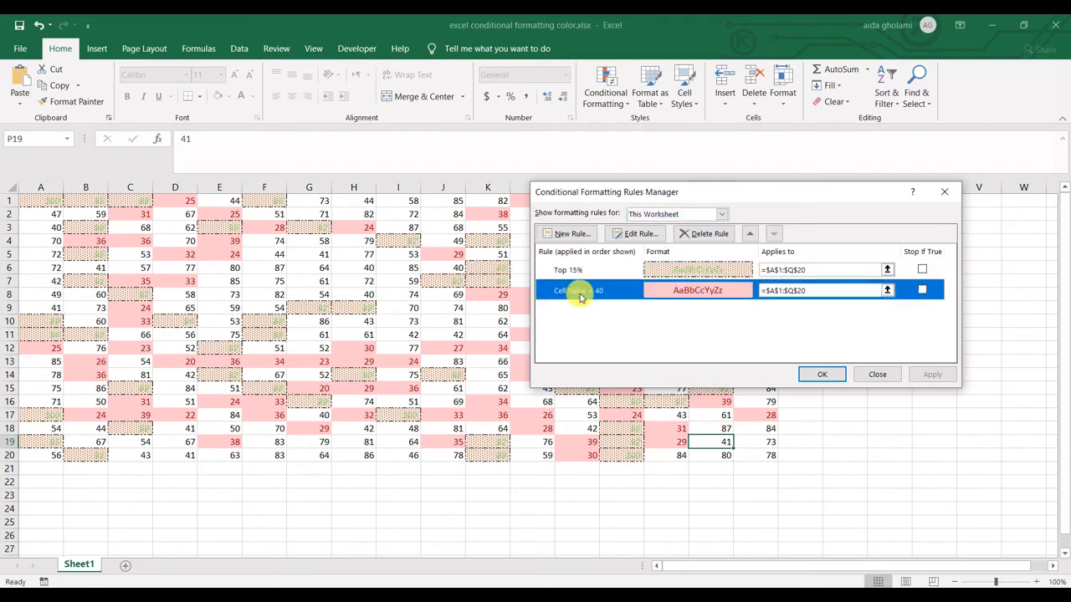
click(629, 235)
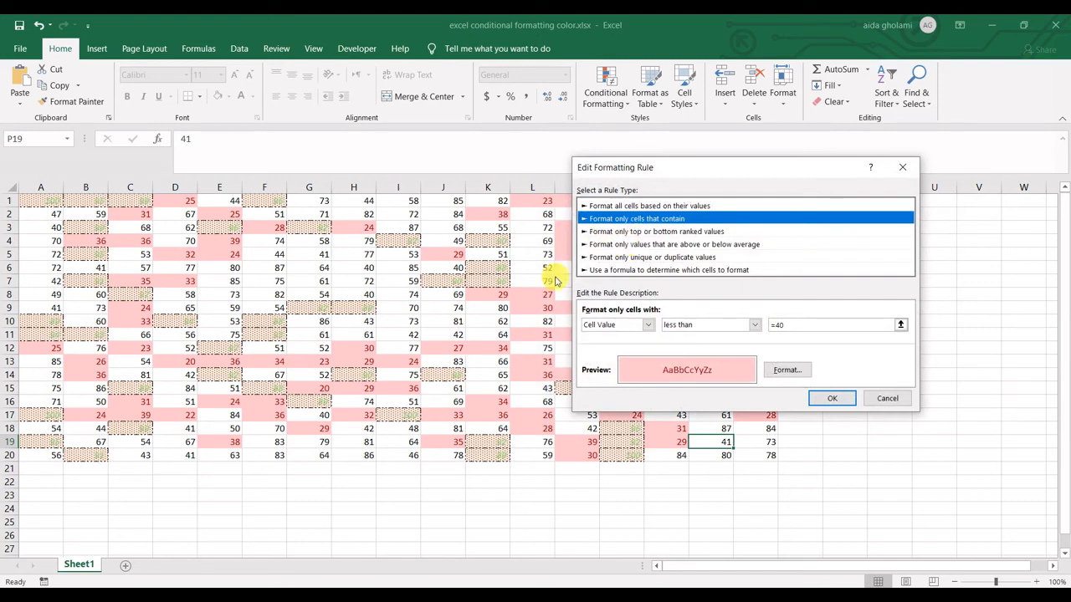
click(787, 370)
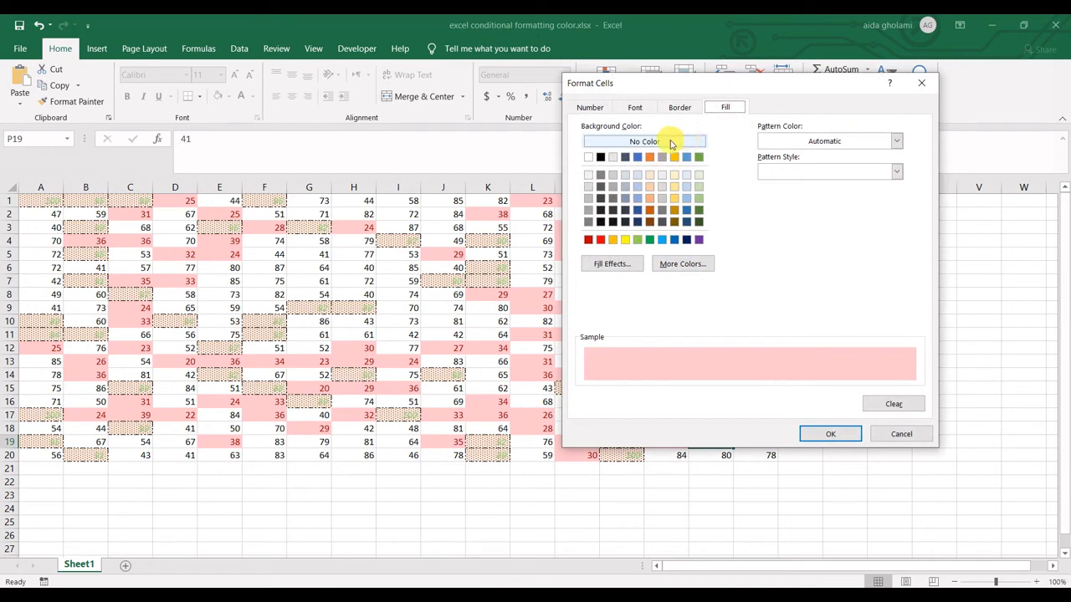
click(621, 110)
click(621, 110)
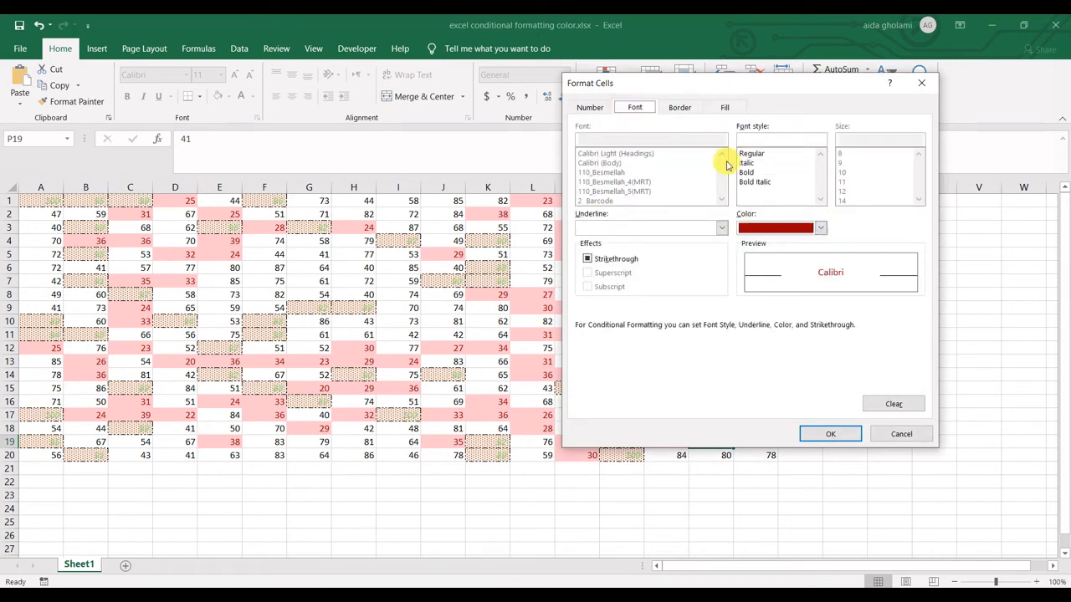
click(679, 108)
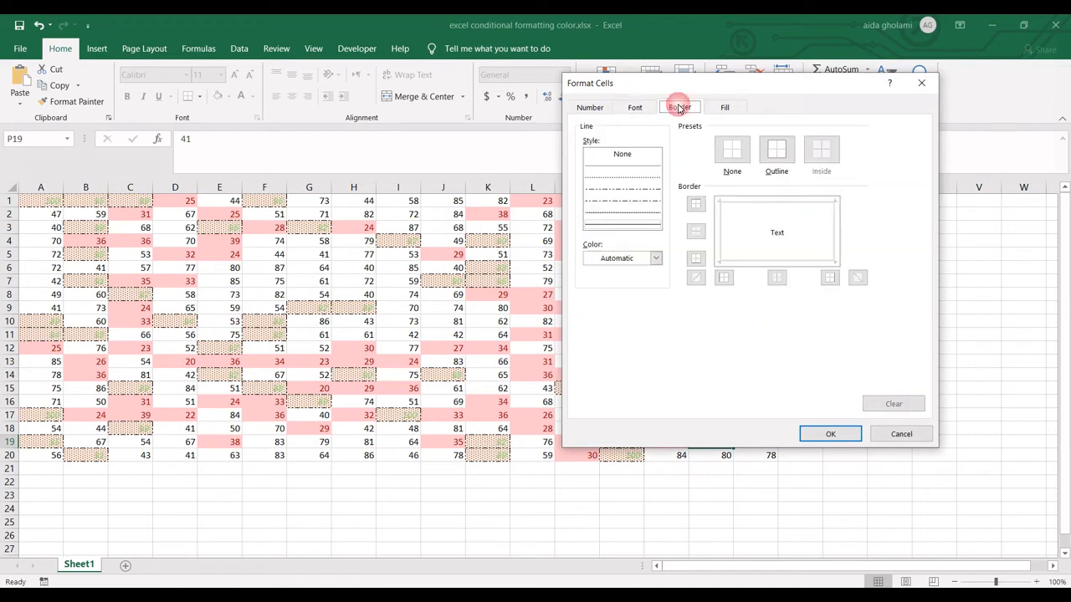
click(645, 189)
click(636, 224)
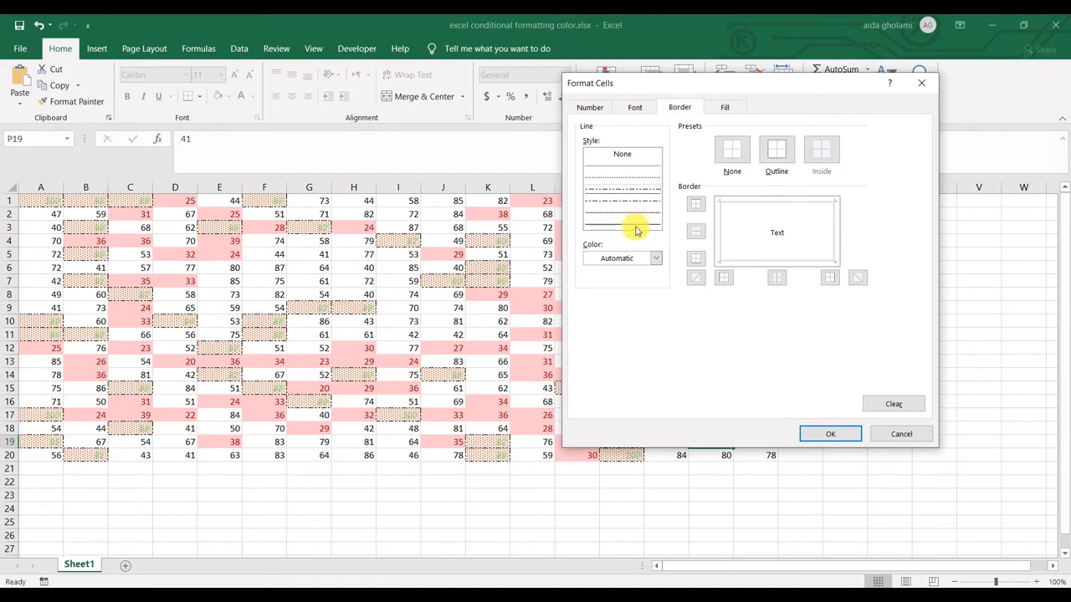
click(777, 152)
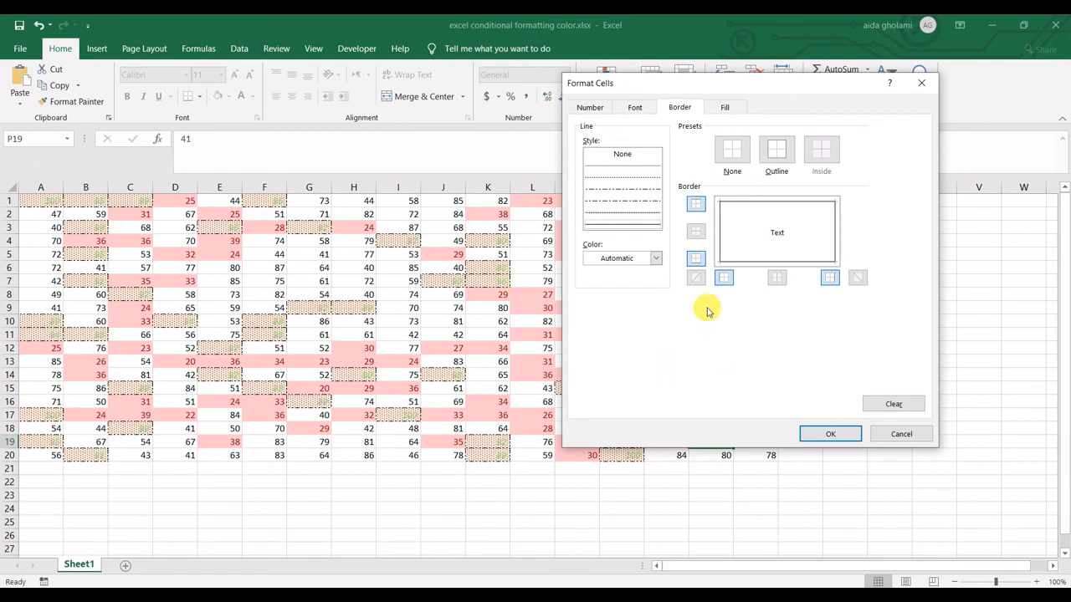
- Set the less-than-40 format's fill to light gold, try a crosshatch pattern, and settle on a fine, dense dot pattern
click(725, 106)
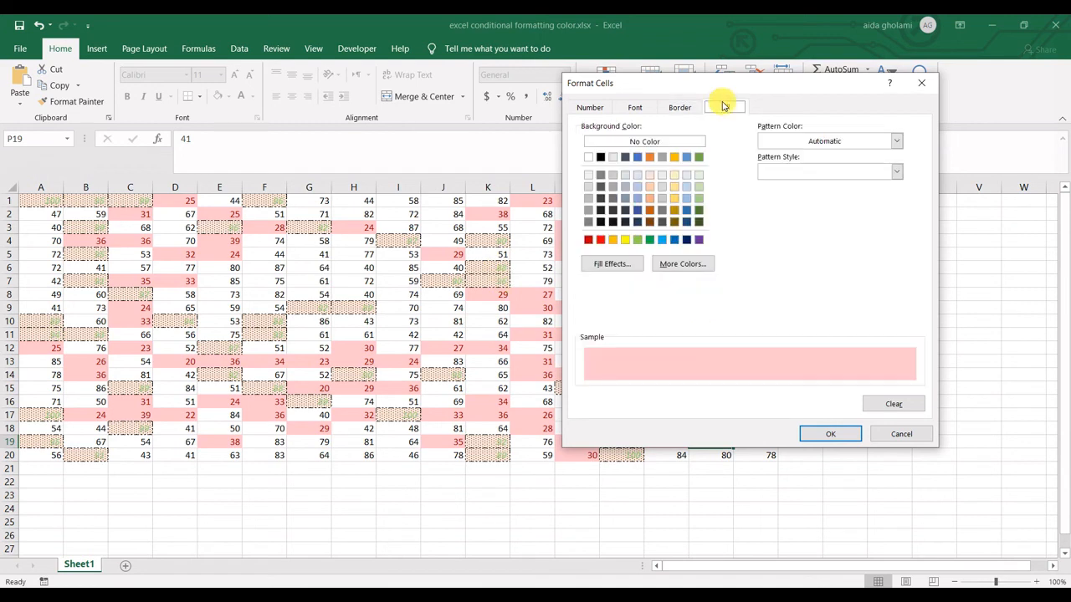
click(672, 188)
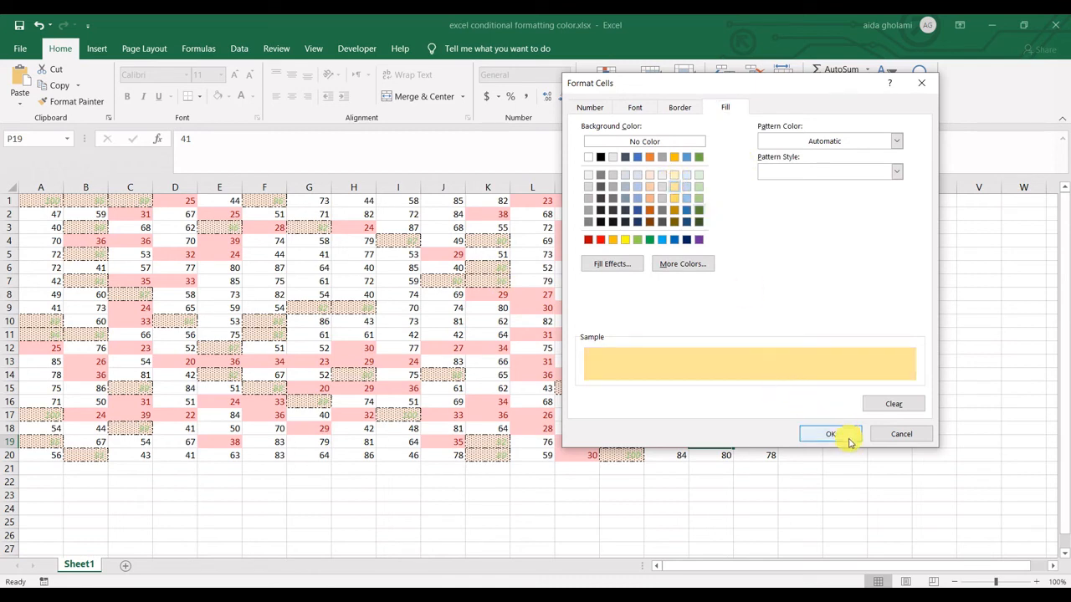
click(841, 173)
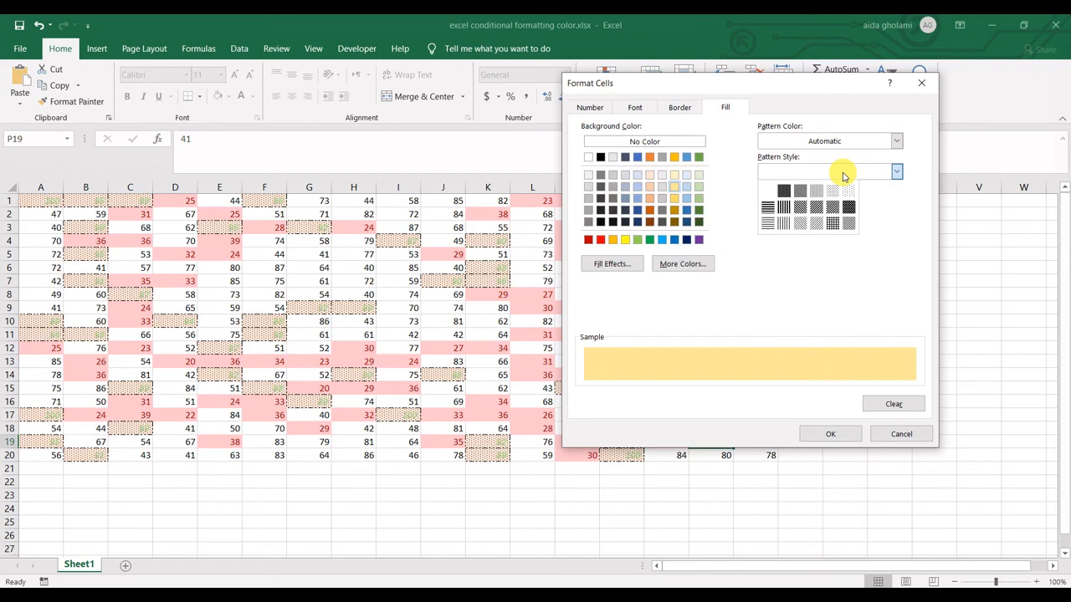
click(847, 222)
click(844, 171)
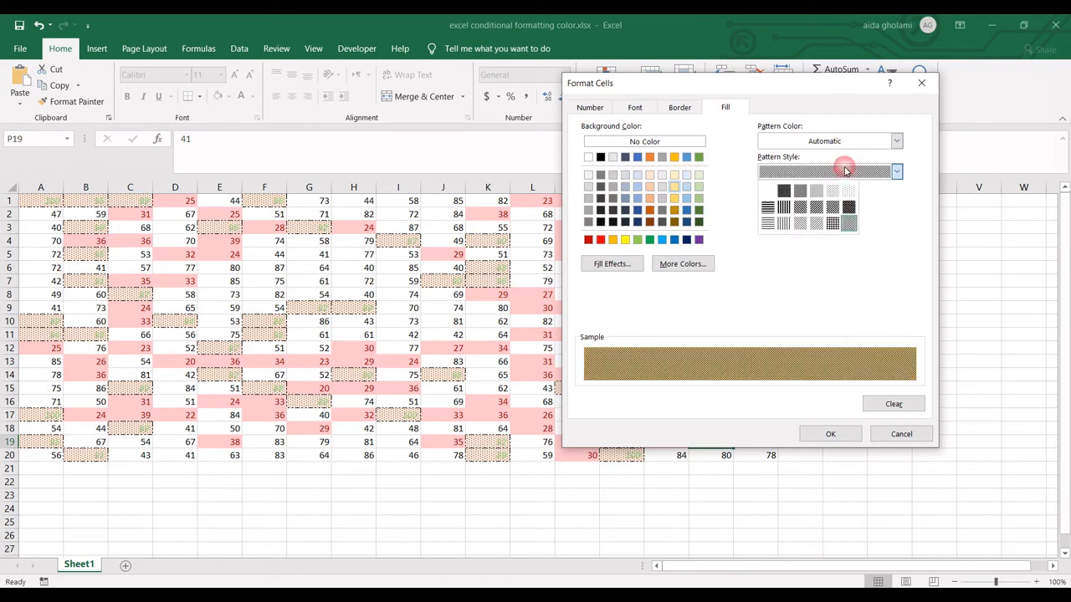
click(802, 181)
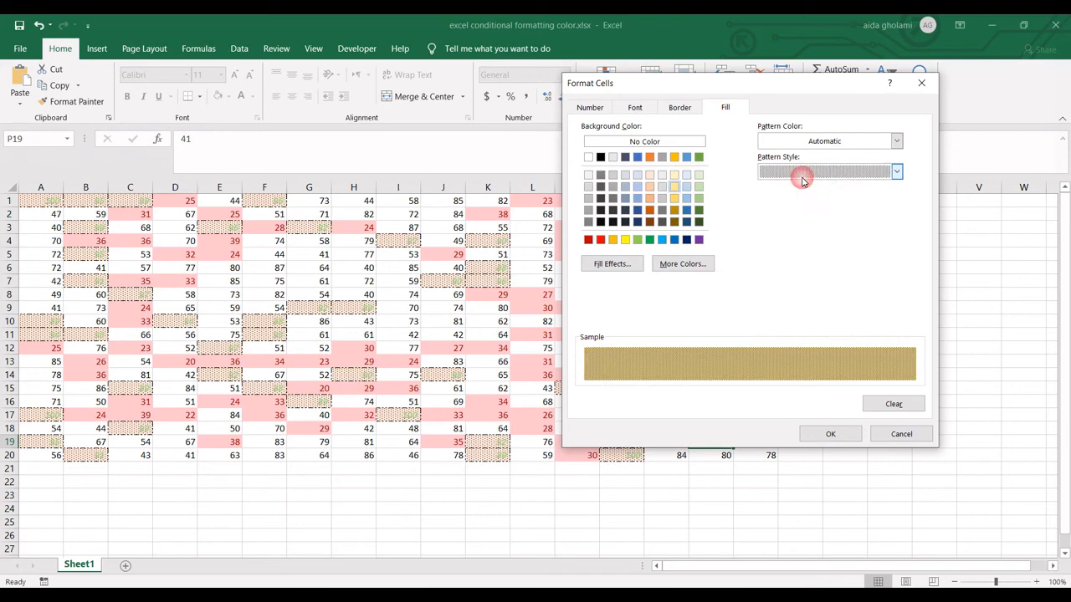
click(832, 434)
- Save the edited less-than-40 rule, apply it to the worksheet and close the rules manager
click(813, 402)
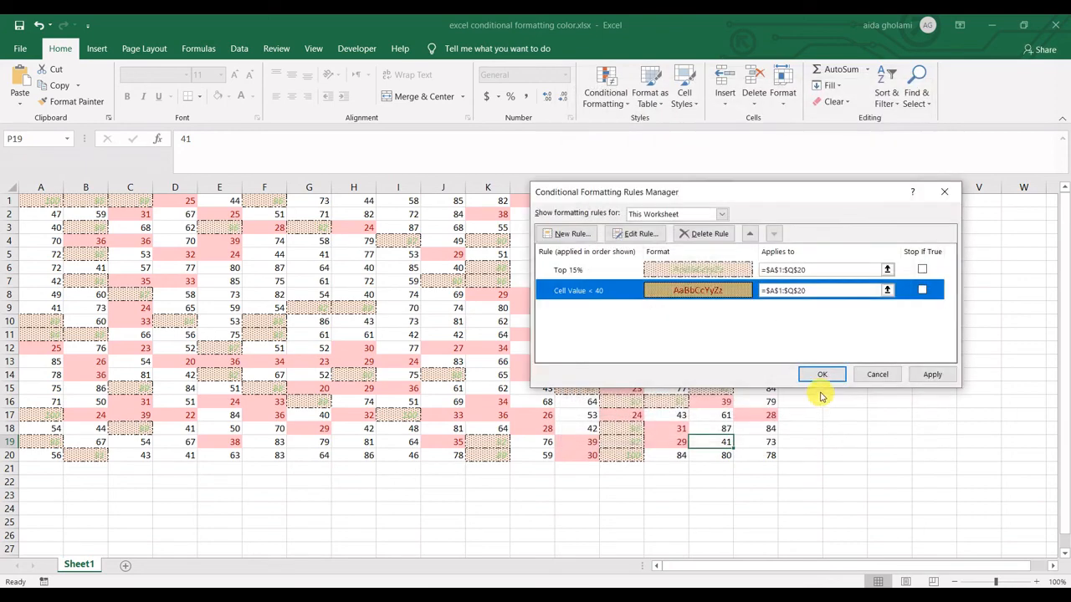
click(932, 374)
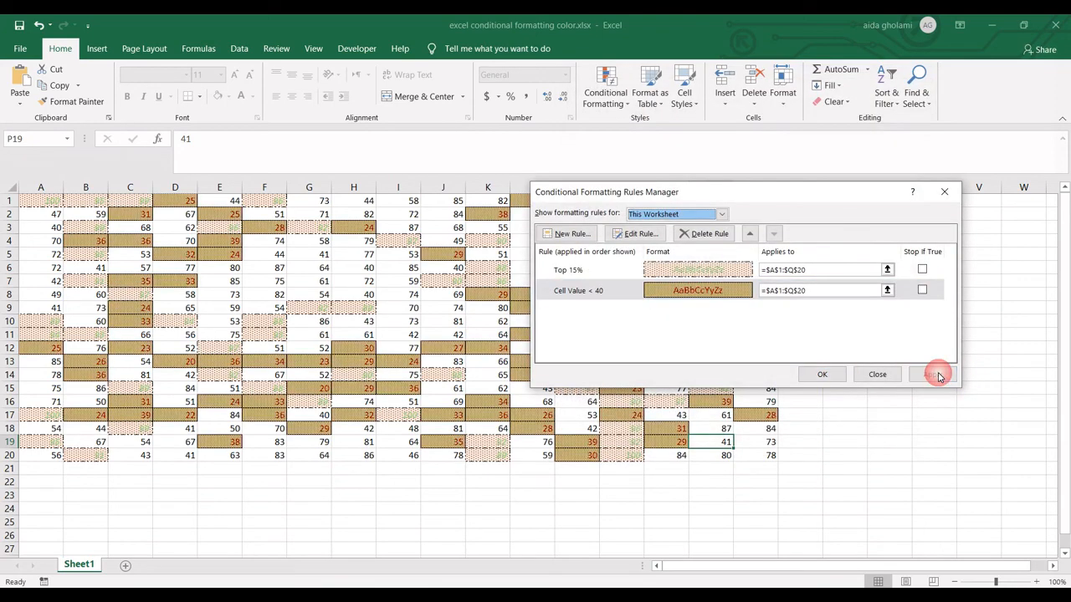
click(822, 374)
click(666, 334)
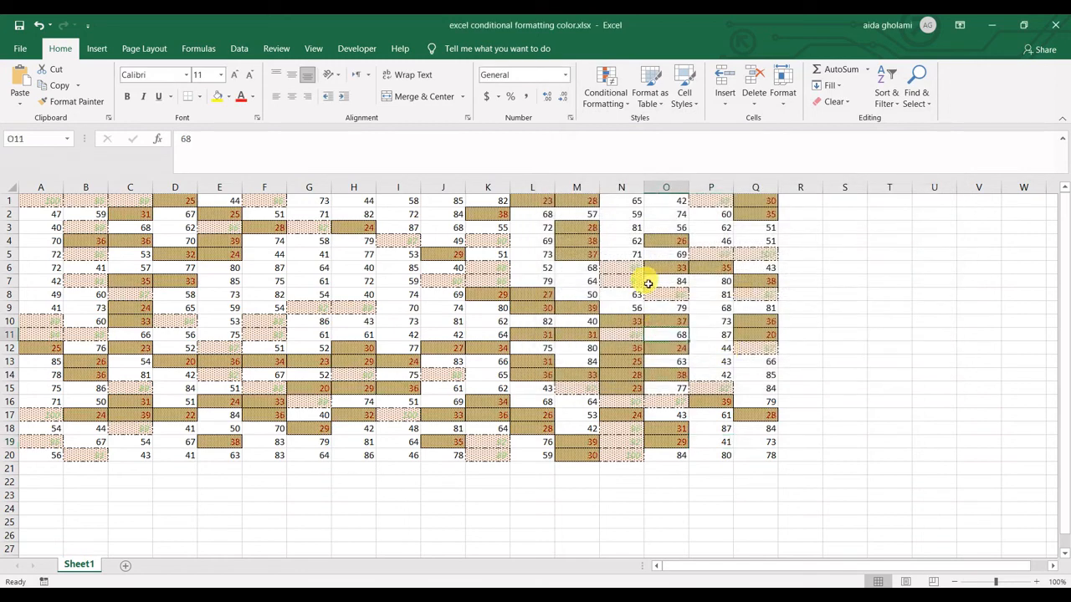